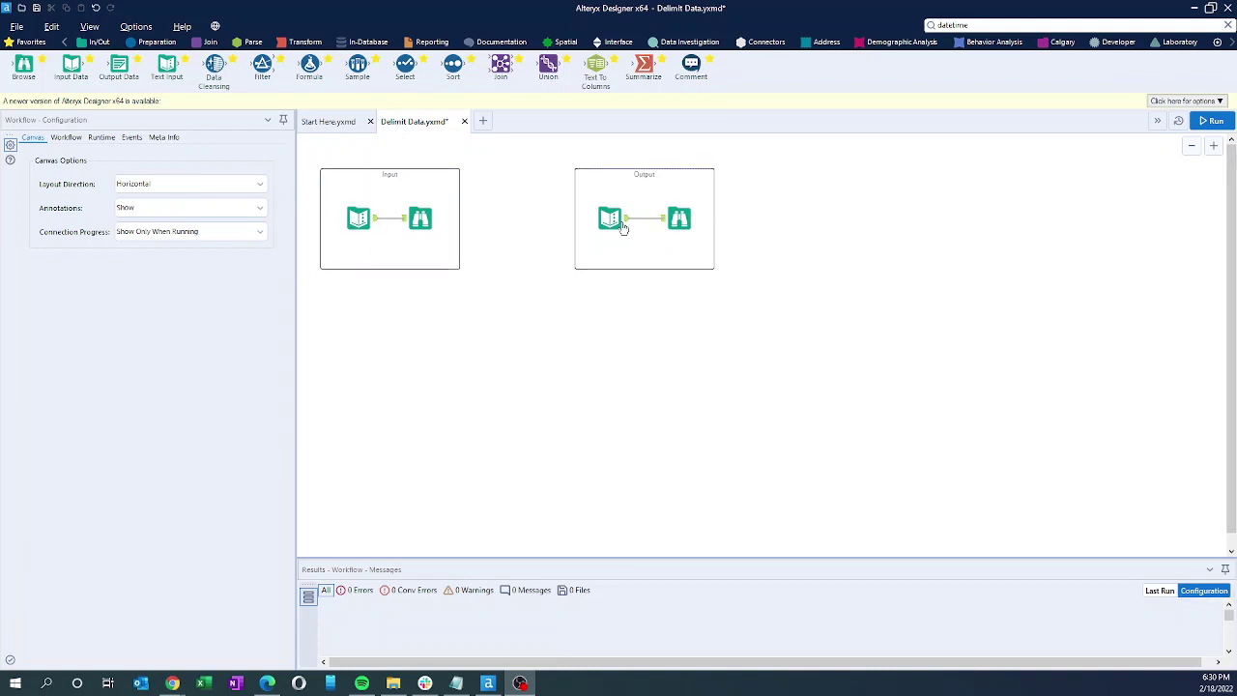
Run the workflow and compare the raw Field_1 text in the input with the expected three-column output
left_click(358, 221)
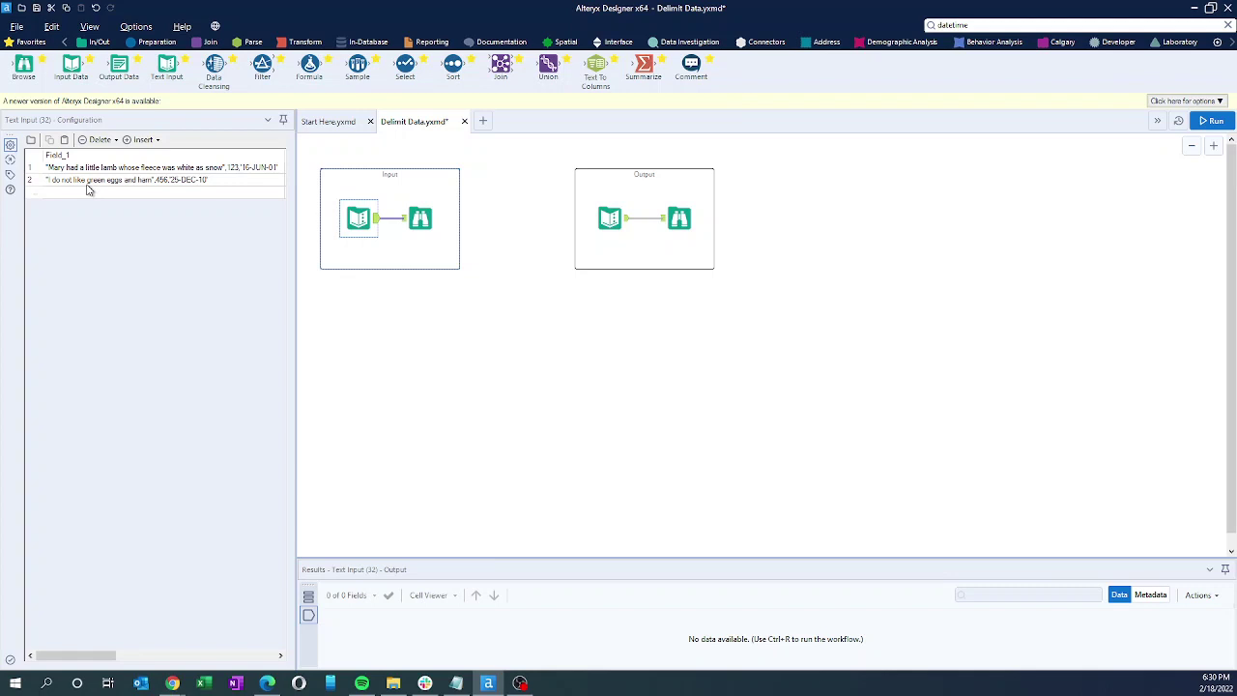
left_click(610, 320)
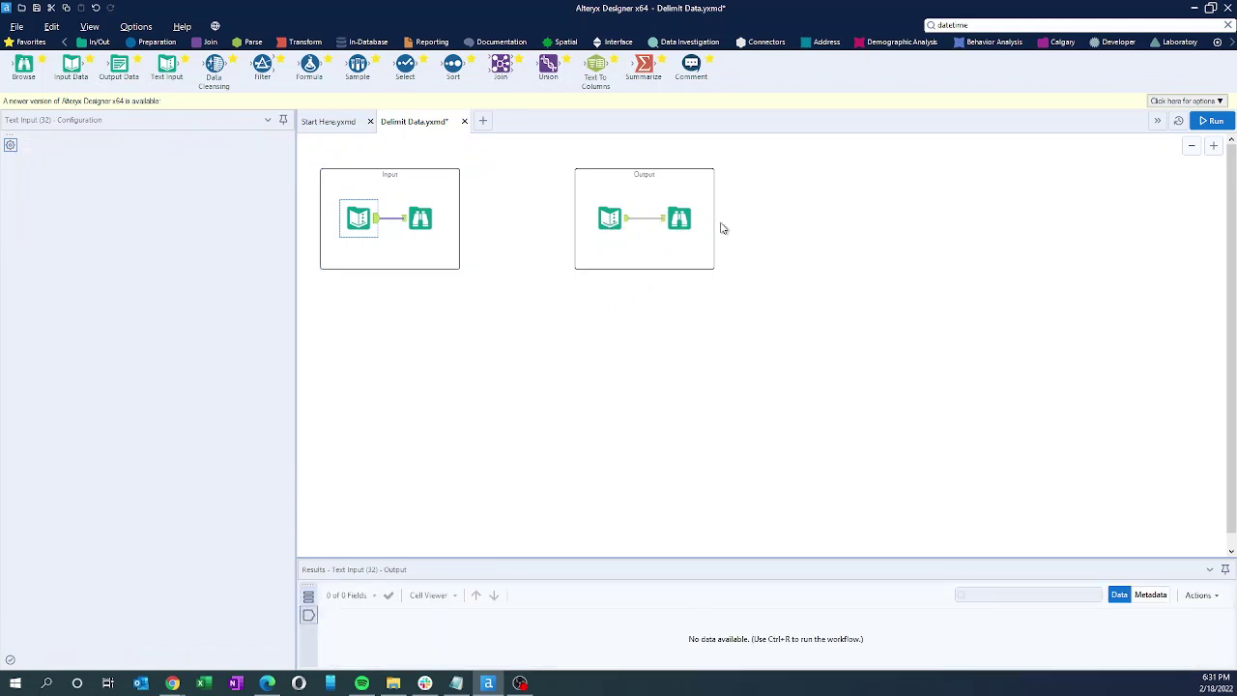
left_click(679, 218)
left_click(1214, 120)
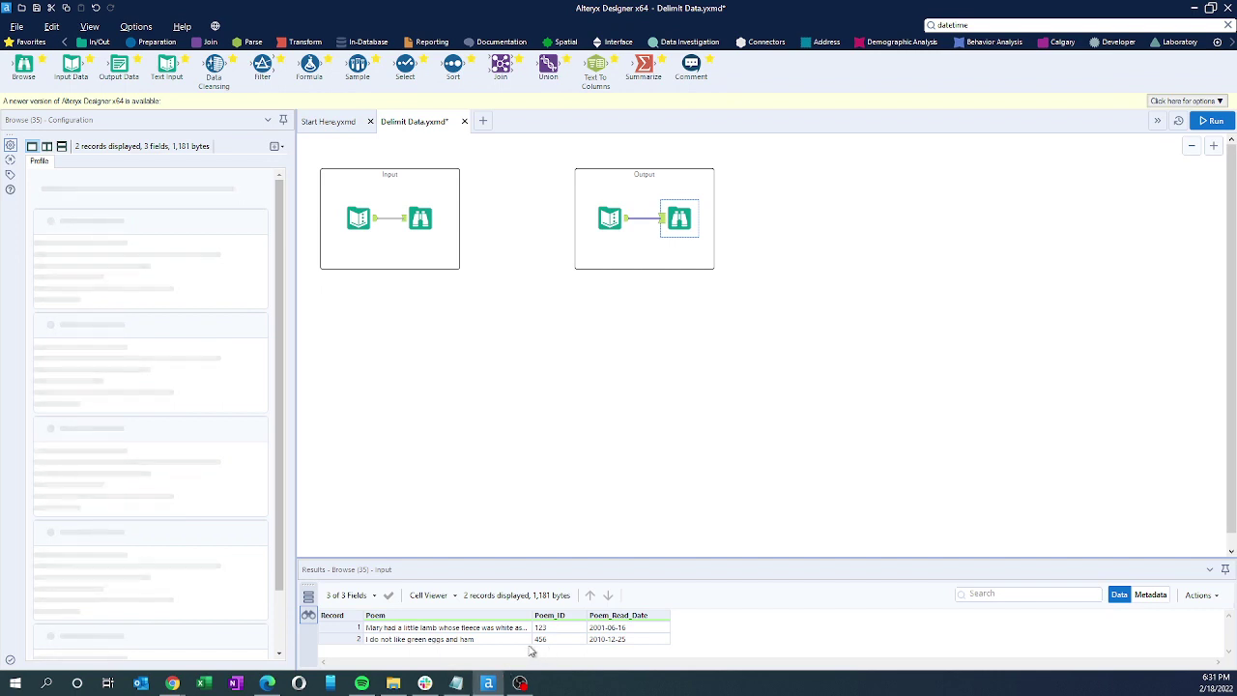
left_click(348, 205)
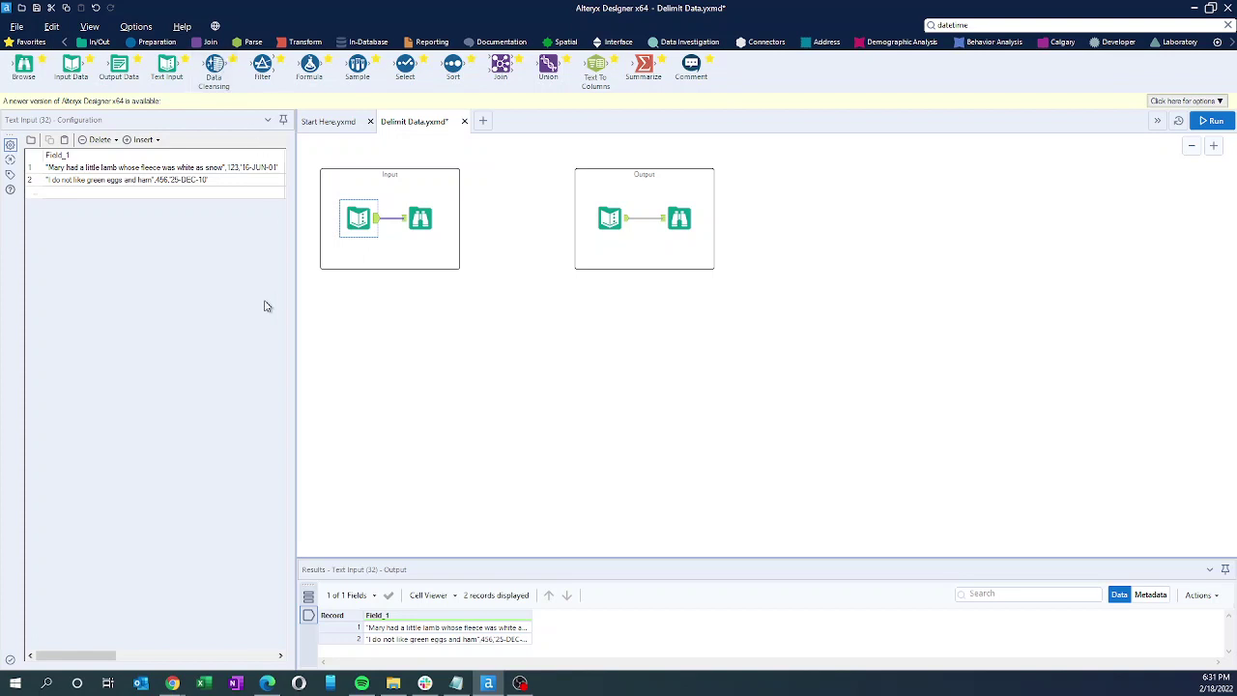
Add a Text To Columns tool after the input's Text Input and split Field_1 by comma into 3 columns
left_click(1051, 25)
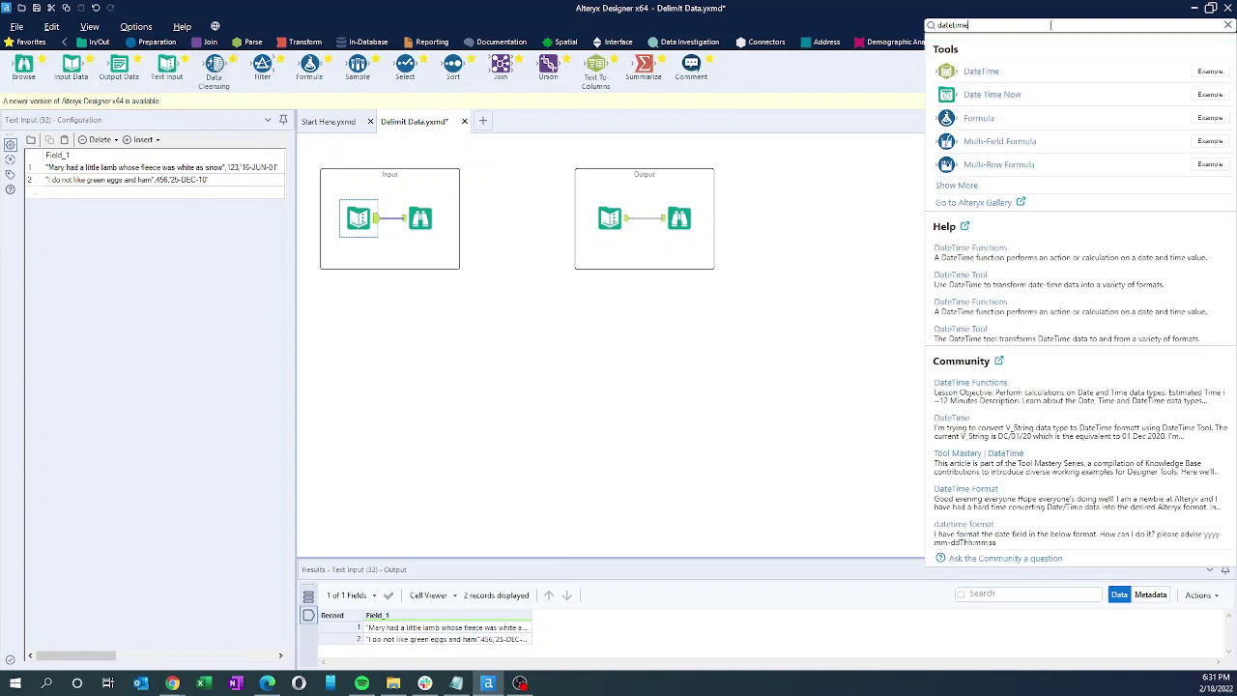
type("text")
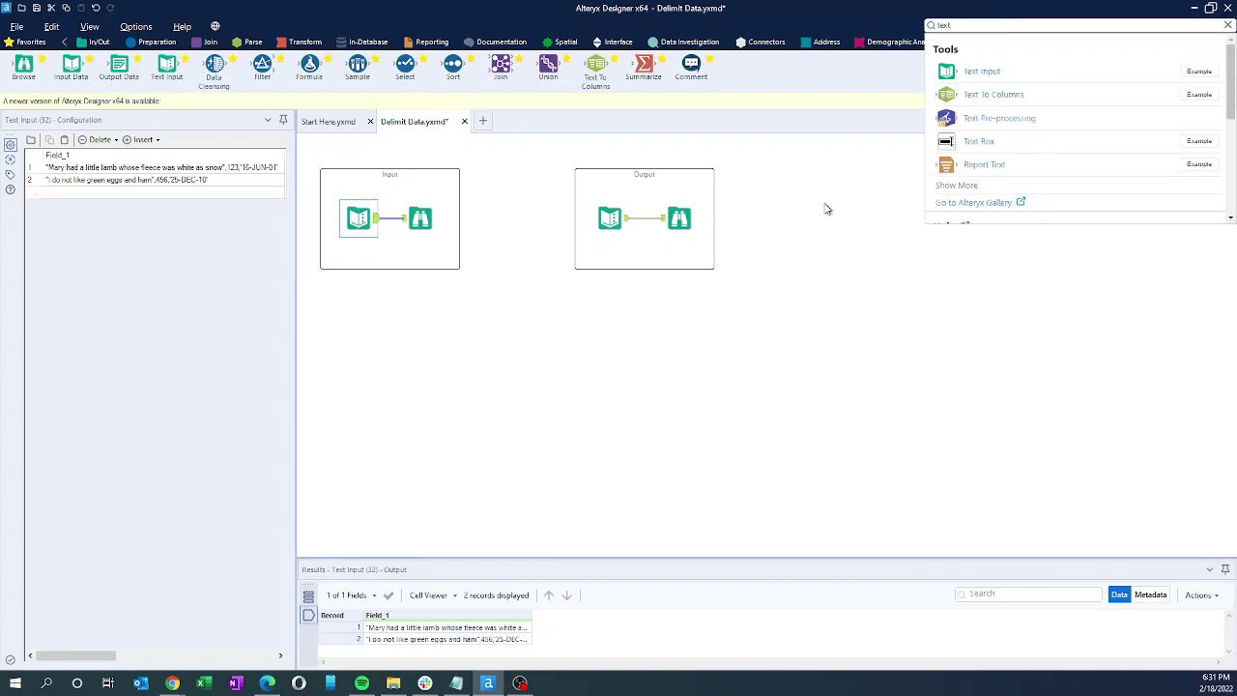
left_click_drag(991, 94, 381, 200)
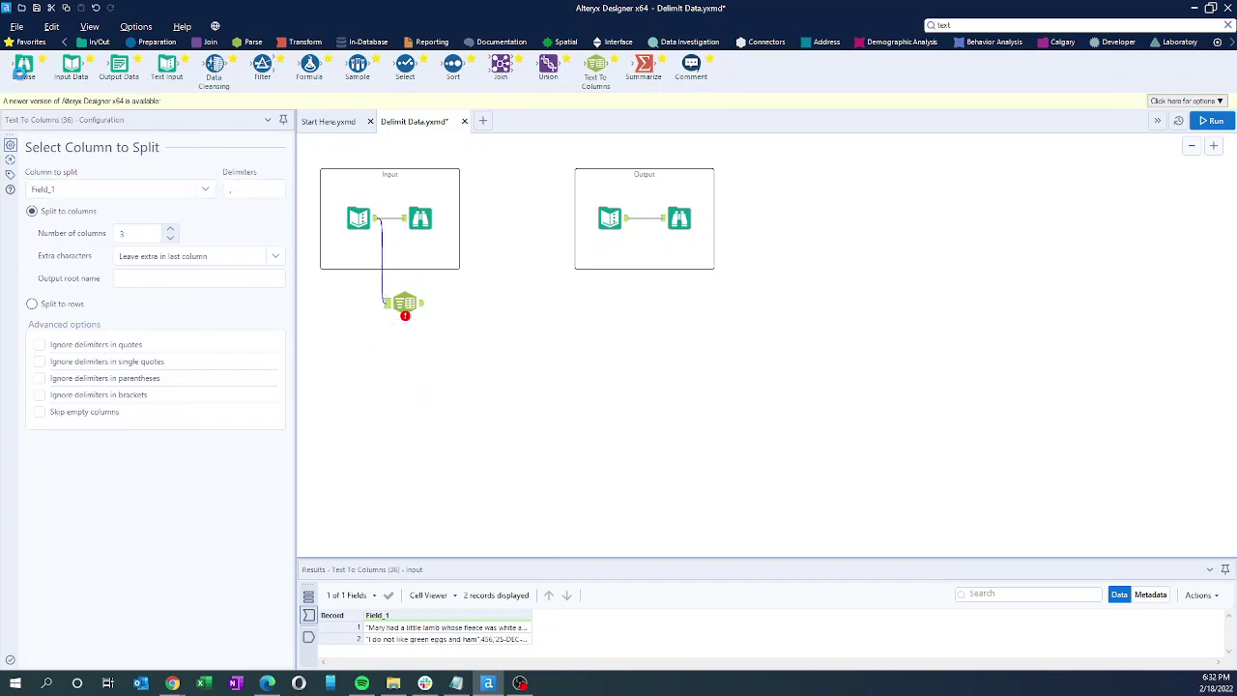
Attach a Browse tool to the Text To Columns output and run the workflow
left_click(18, 73)
key("ctrl+r")
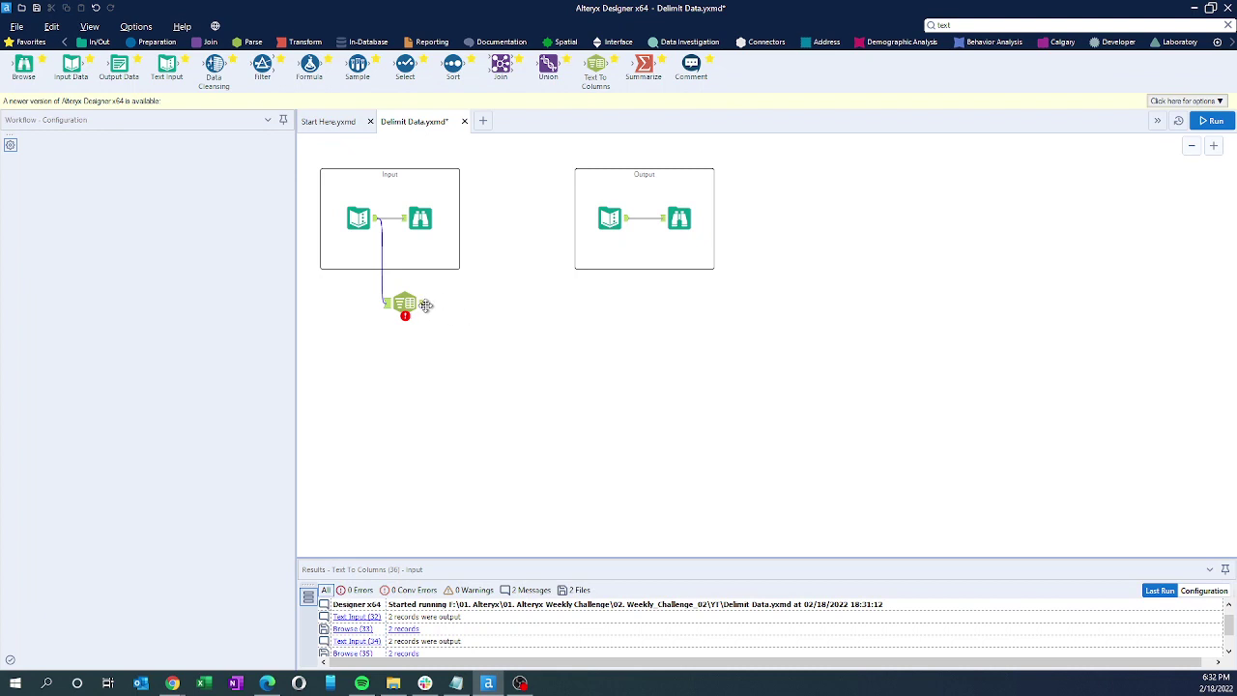
key("ctrl+shift+b")
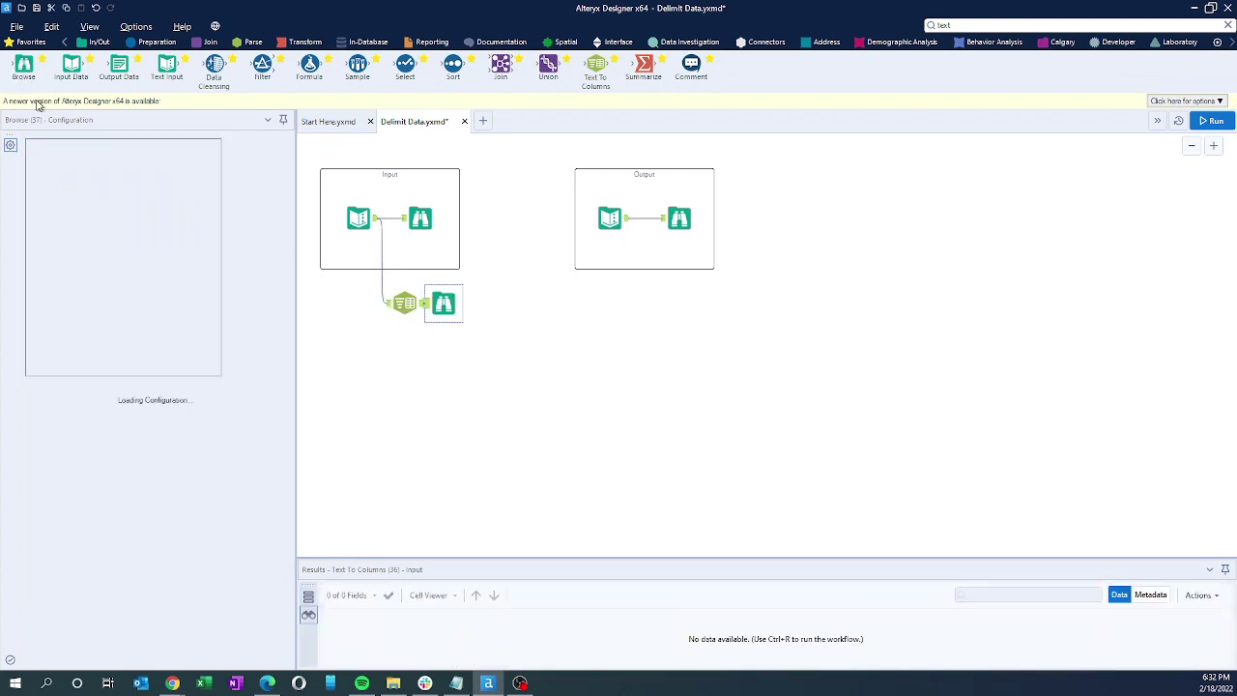
left_click_drag(23, 66, 428, 356)
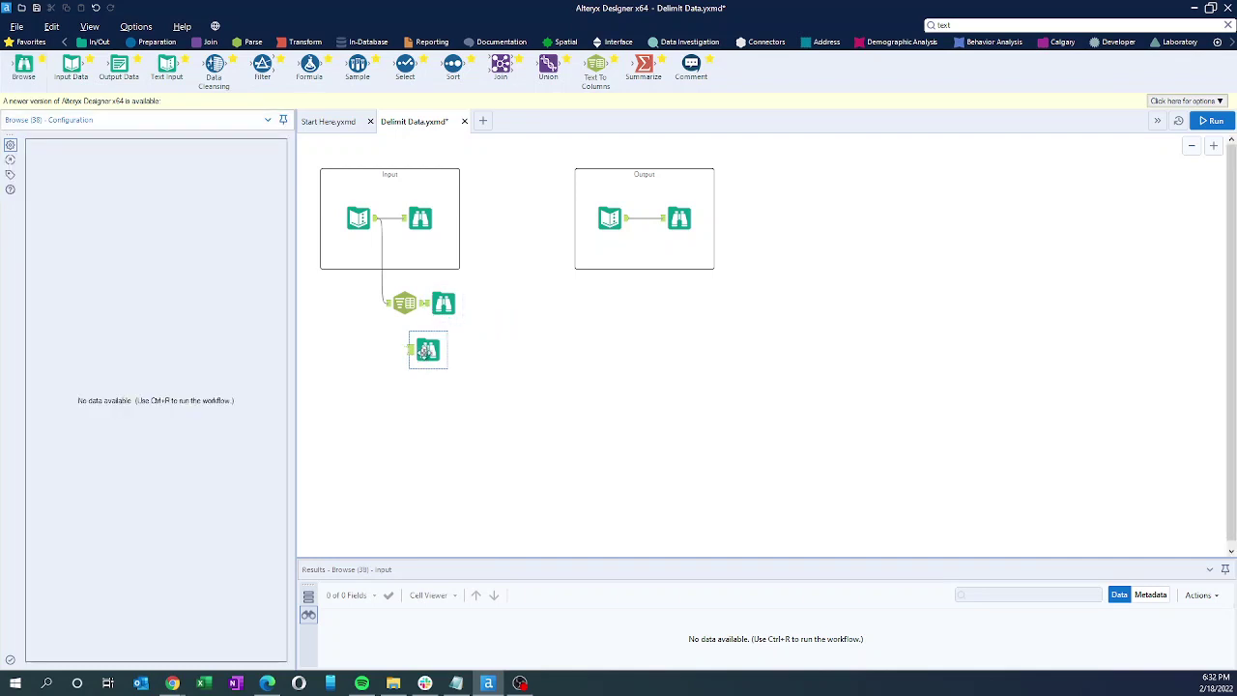
key("ctrl+z")
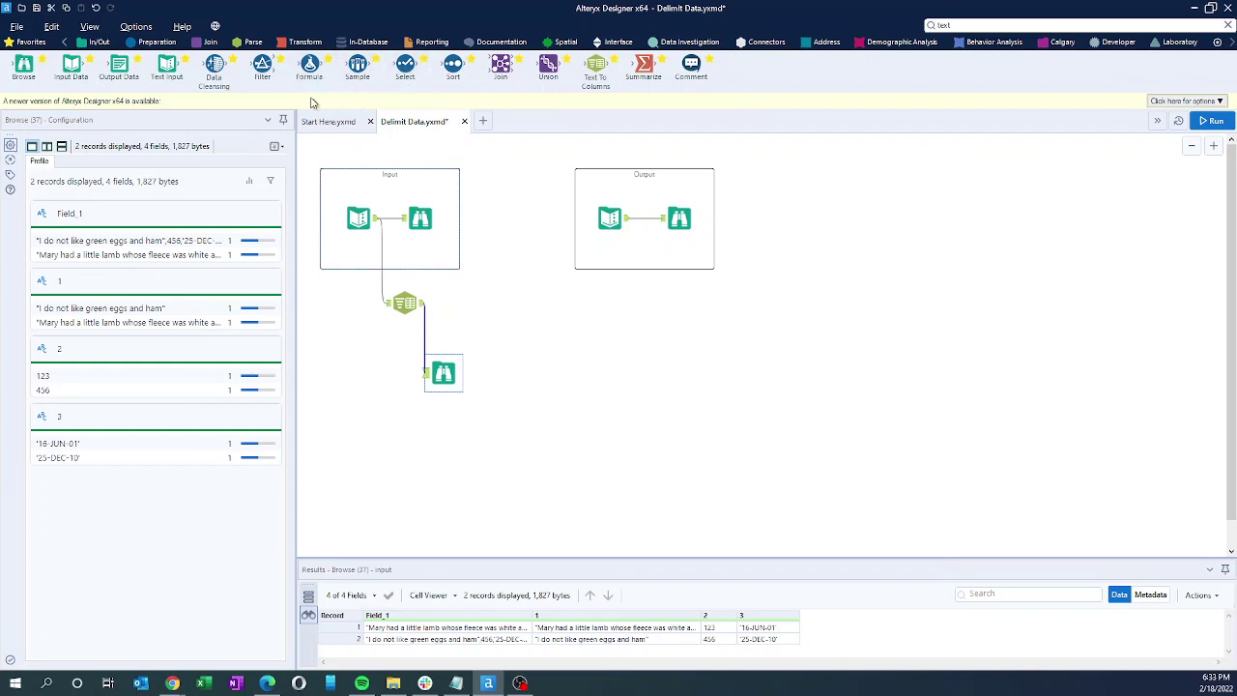
Connect a Formula tool to the Text To Columns output and add a new output column named Poem
left_click_drag(311, 62, 491, 305)
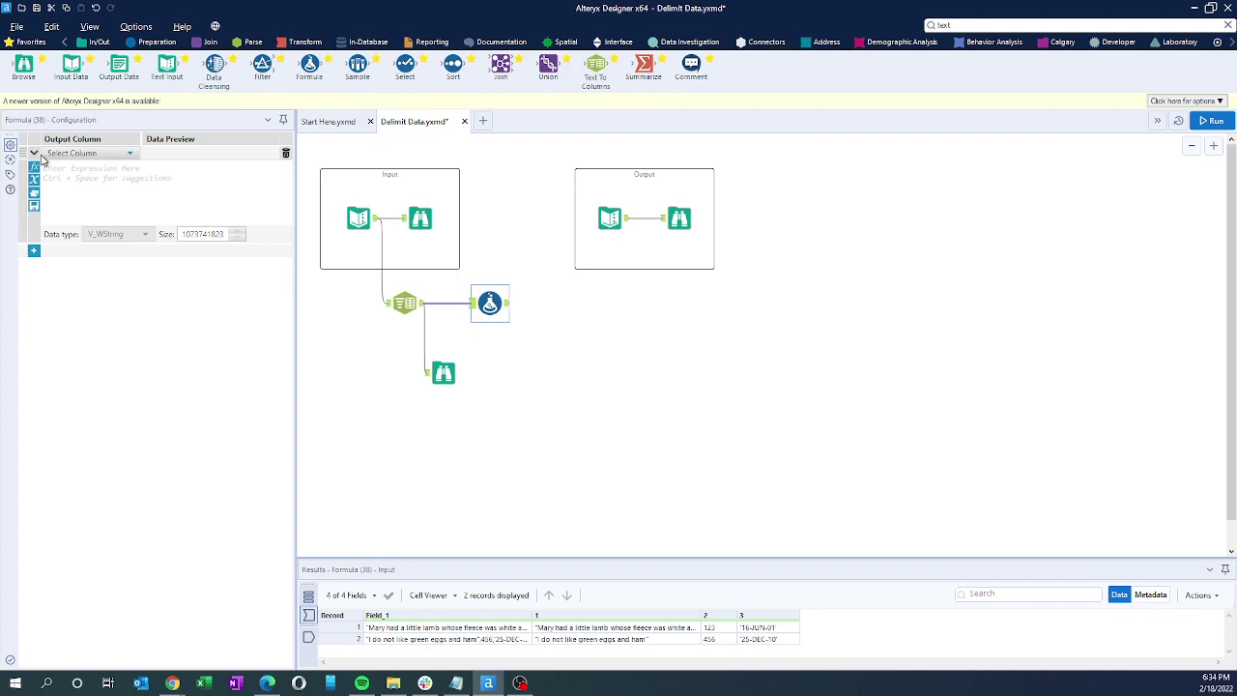
left_click(70, 155)
left_click(73, 168)
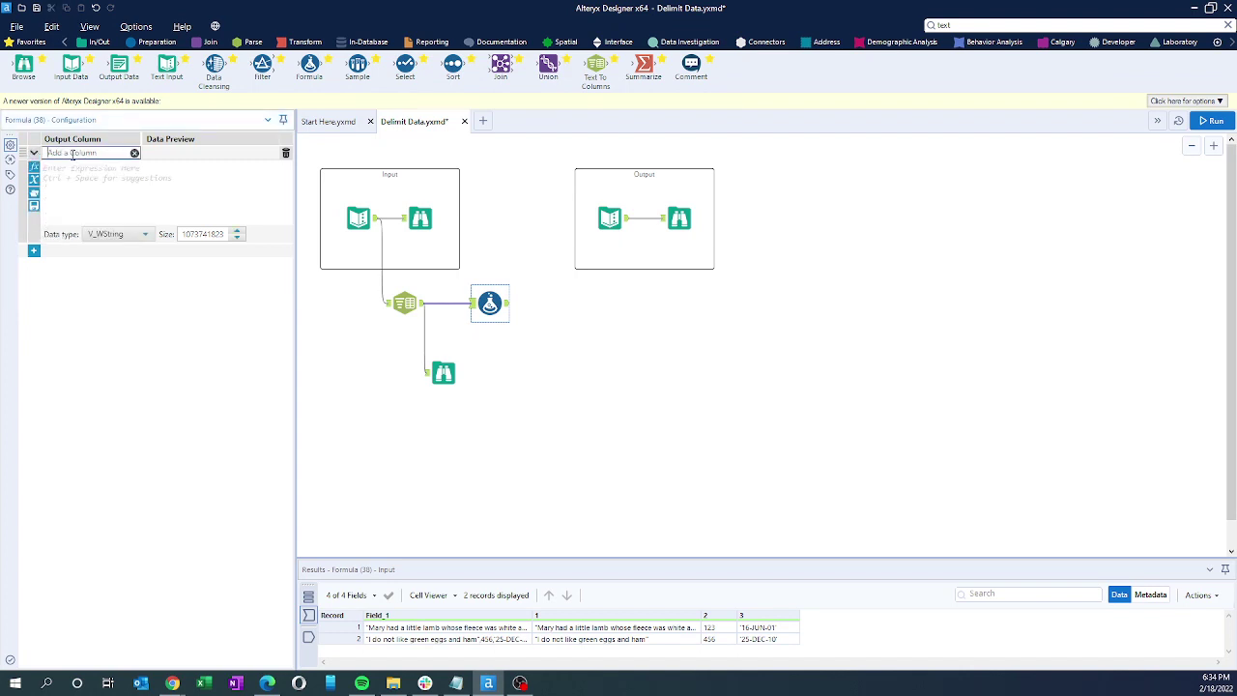
type("F")
Set the Poem expression to Trim([1],'"') and run the workflow with a Browse tool on the Formula output
left_click(72, 177)
type("trim")
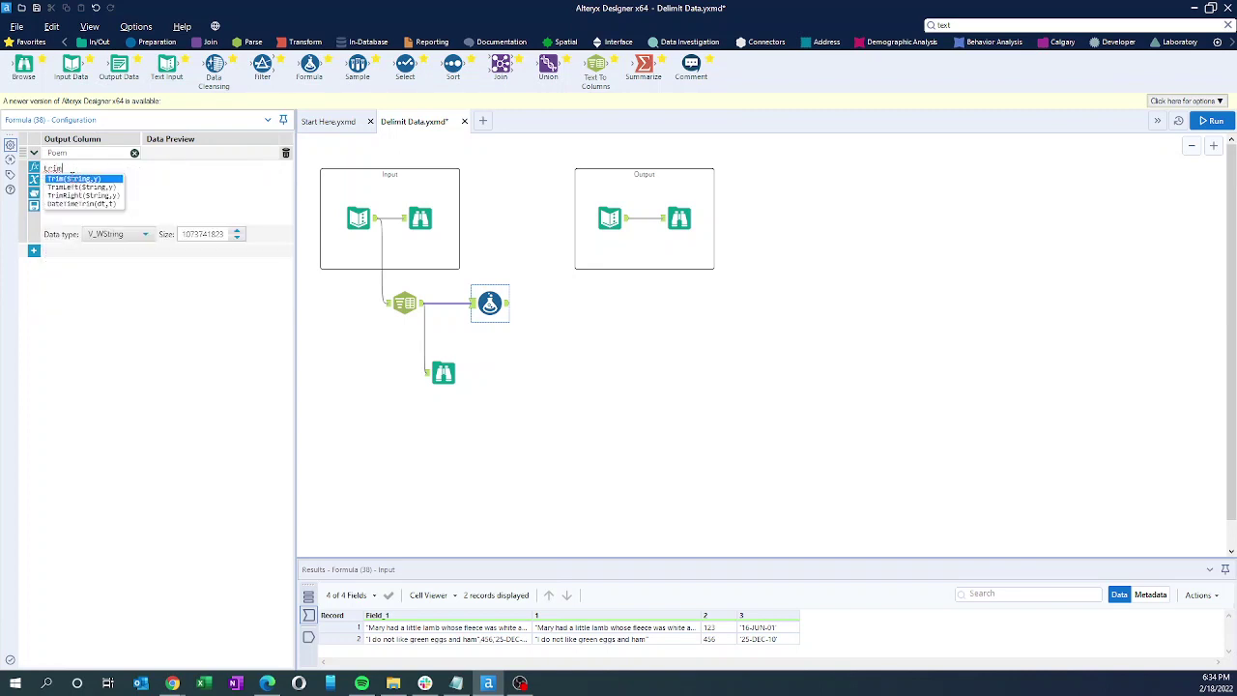
key("Return")
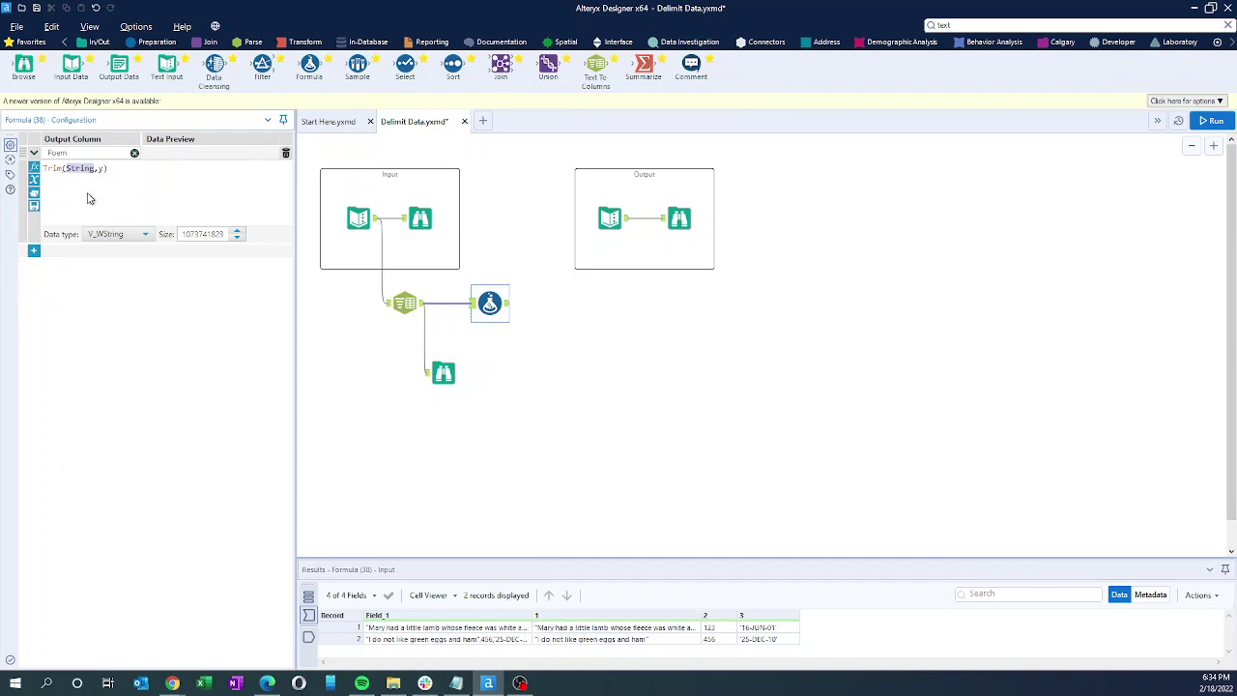
type("1")
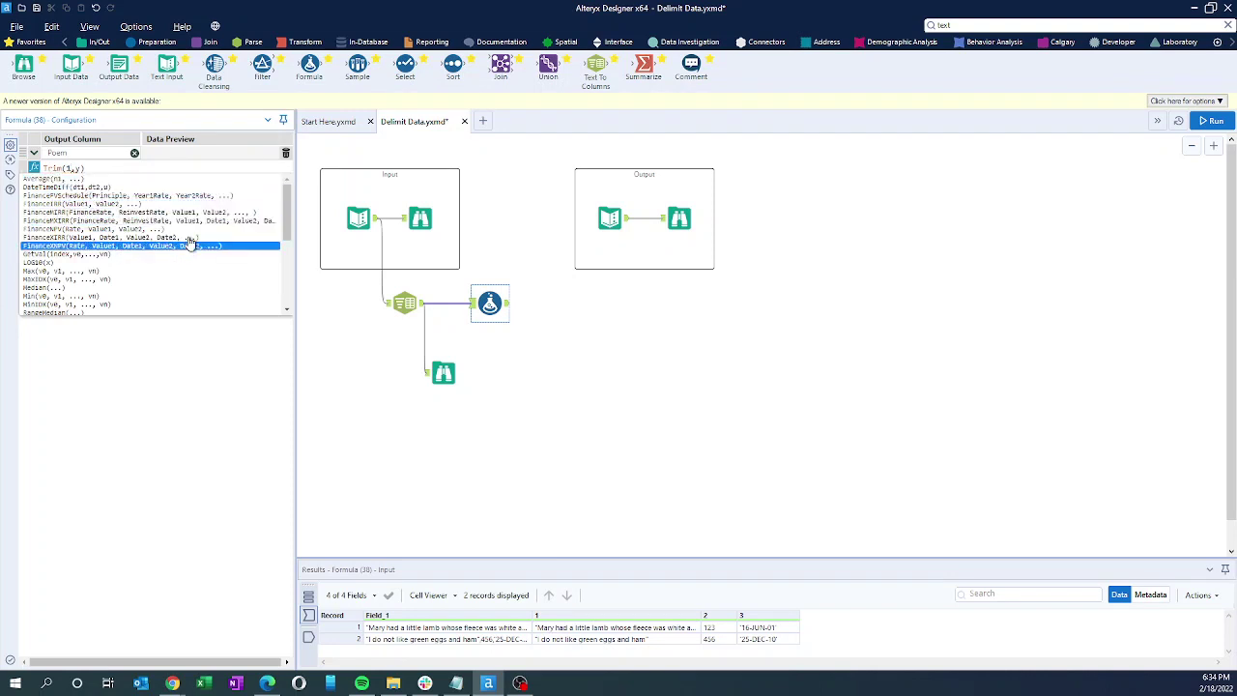
left_click_drag(287, 212, 287, 311)
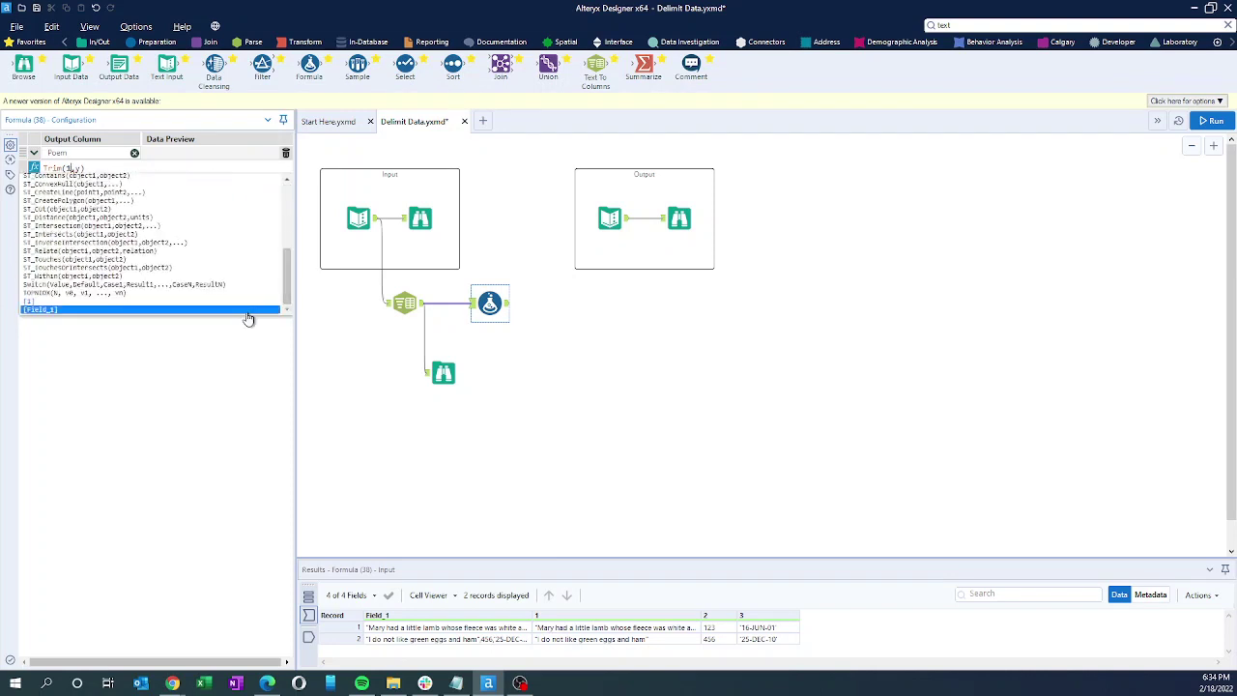
left_click(138, 308)
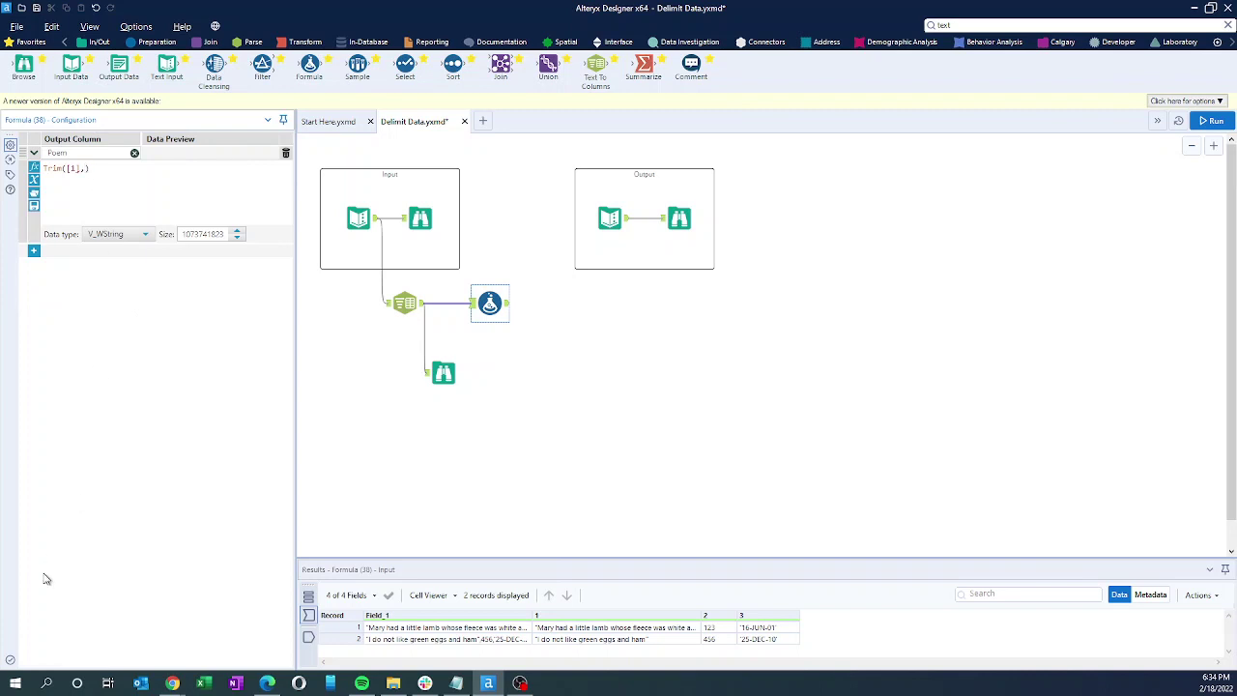
type("\"")
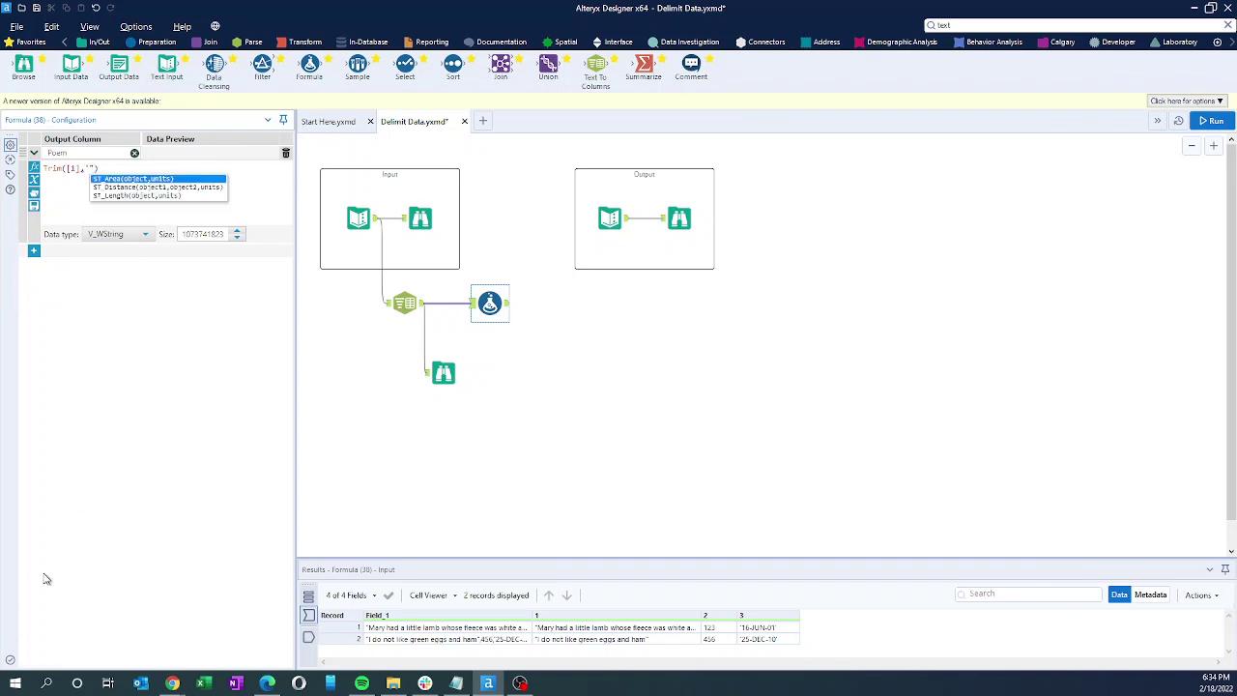
key("Escape")
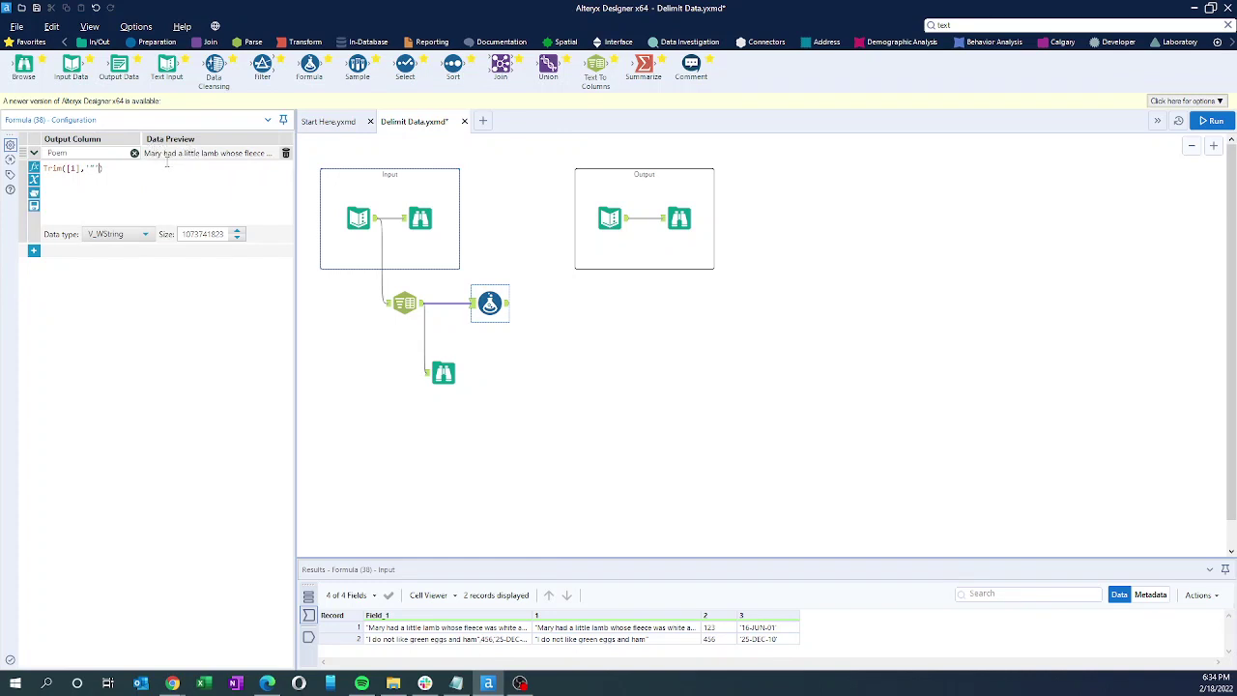
key("ctrl+r")
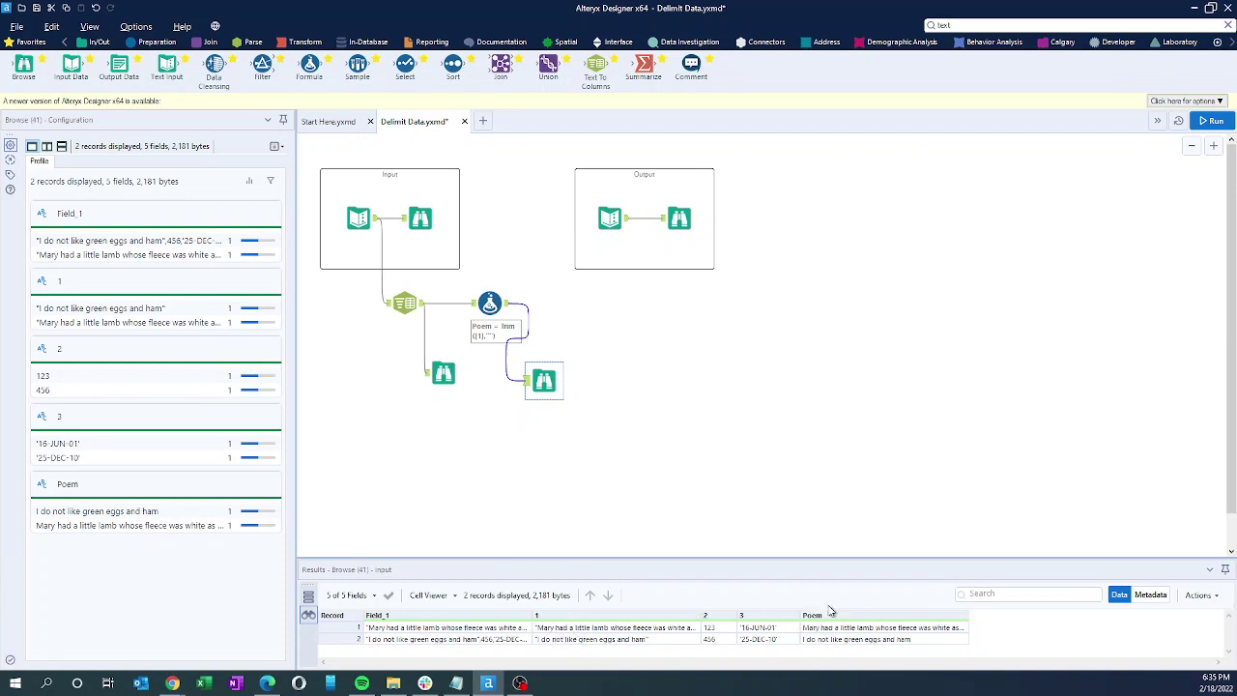
Add a second output column named Poem_Read_Date in the Formula tool
left_click(490, 304)
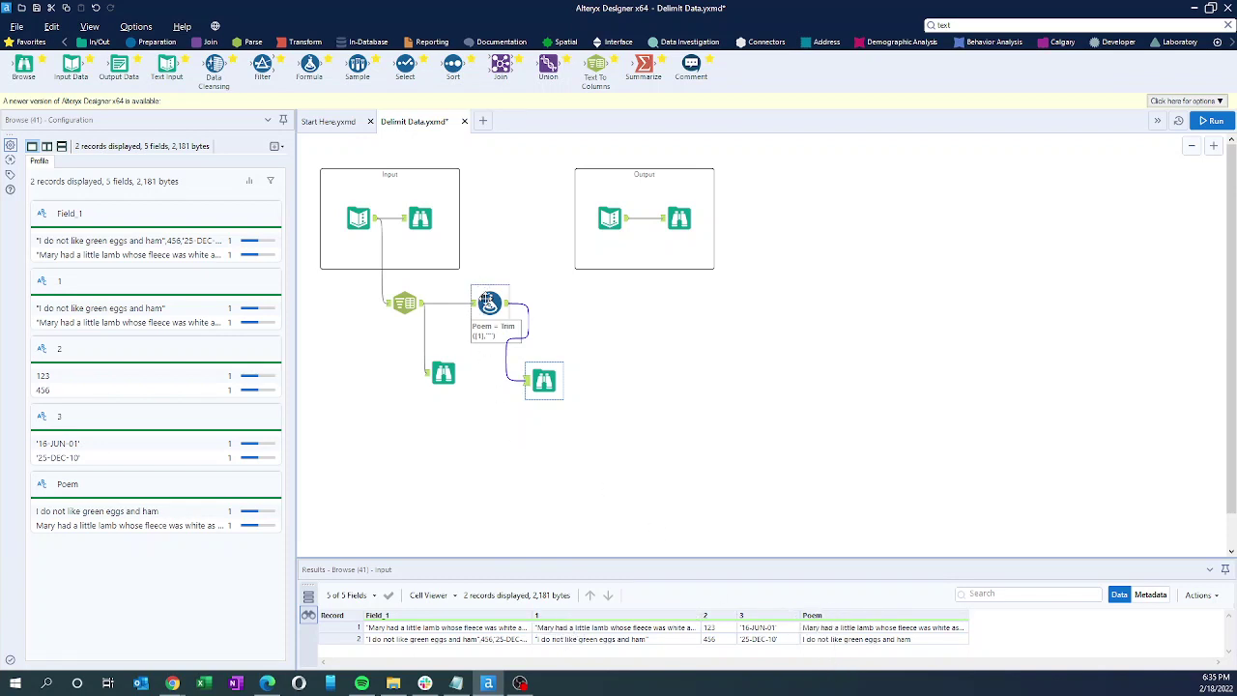
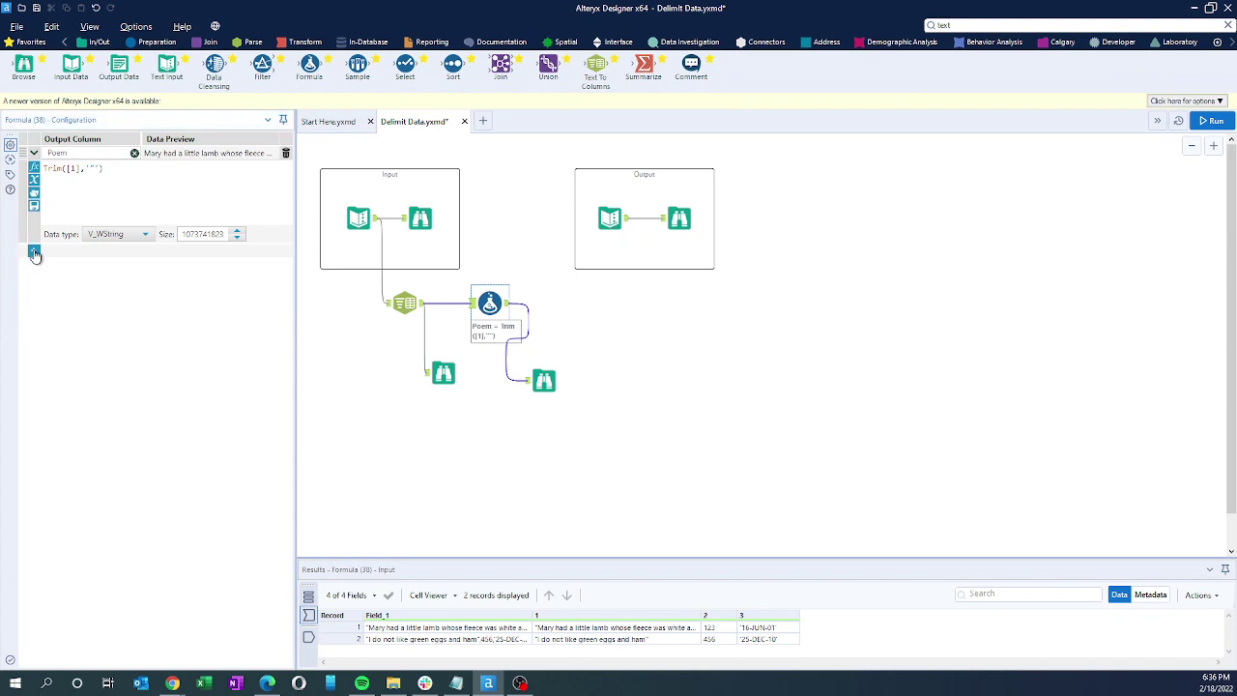
left_click(34, 254)
left_click(70, 254)
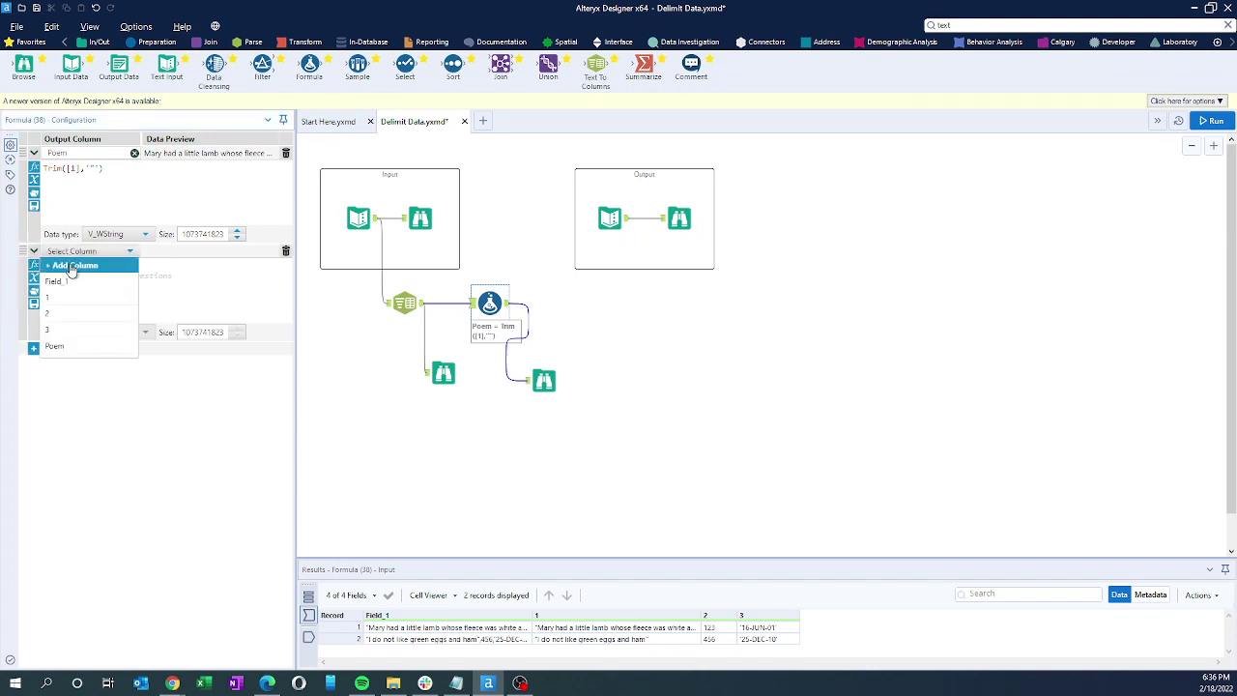
left_click(70, 262)
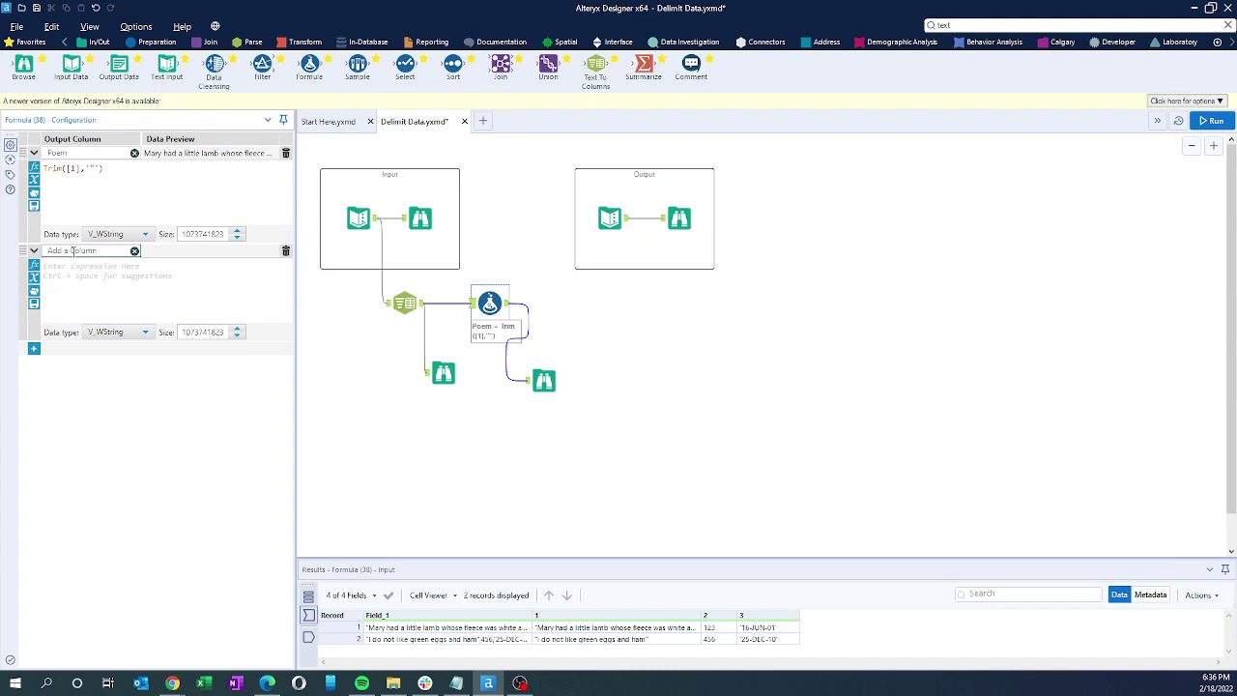
type("Po")
type("em_Read")
type("_Date")
Start the Poem_Read_Date expression with DateTimeParse and nest a Trim function as its date argument
type("datetime")
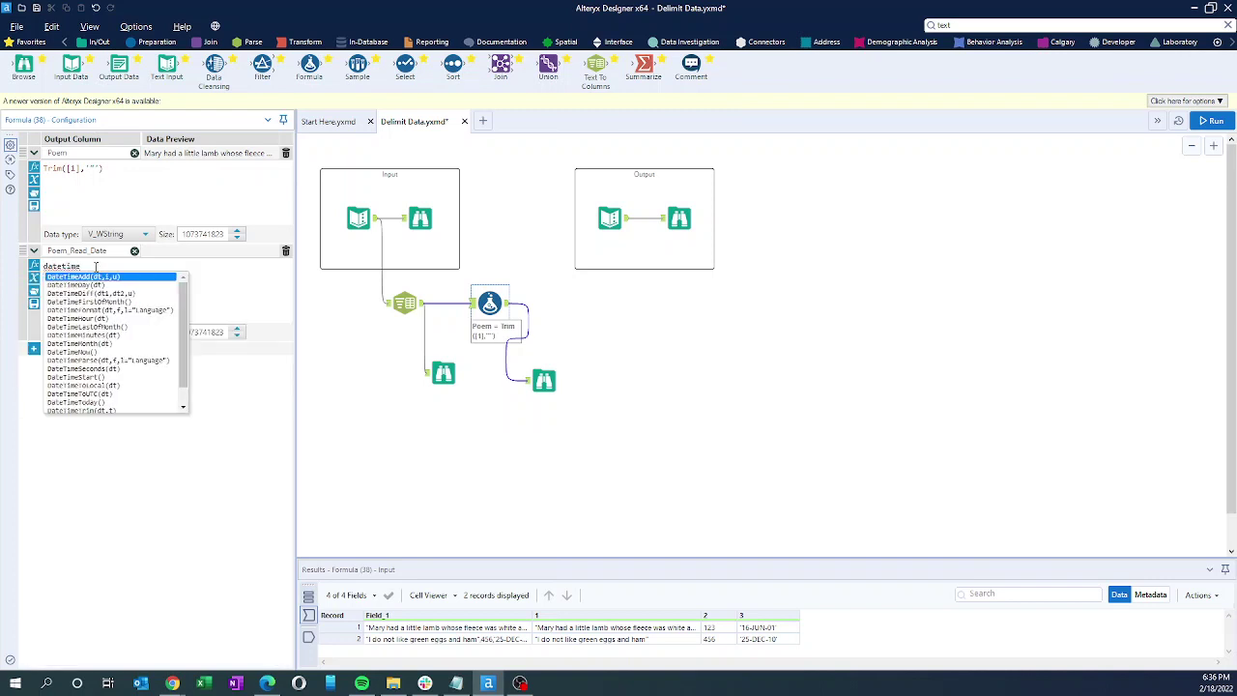
type("pa")
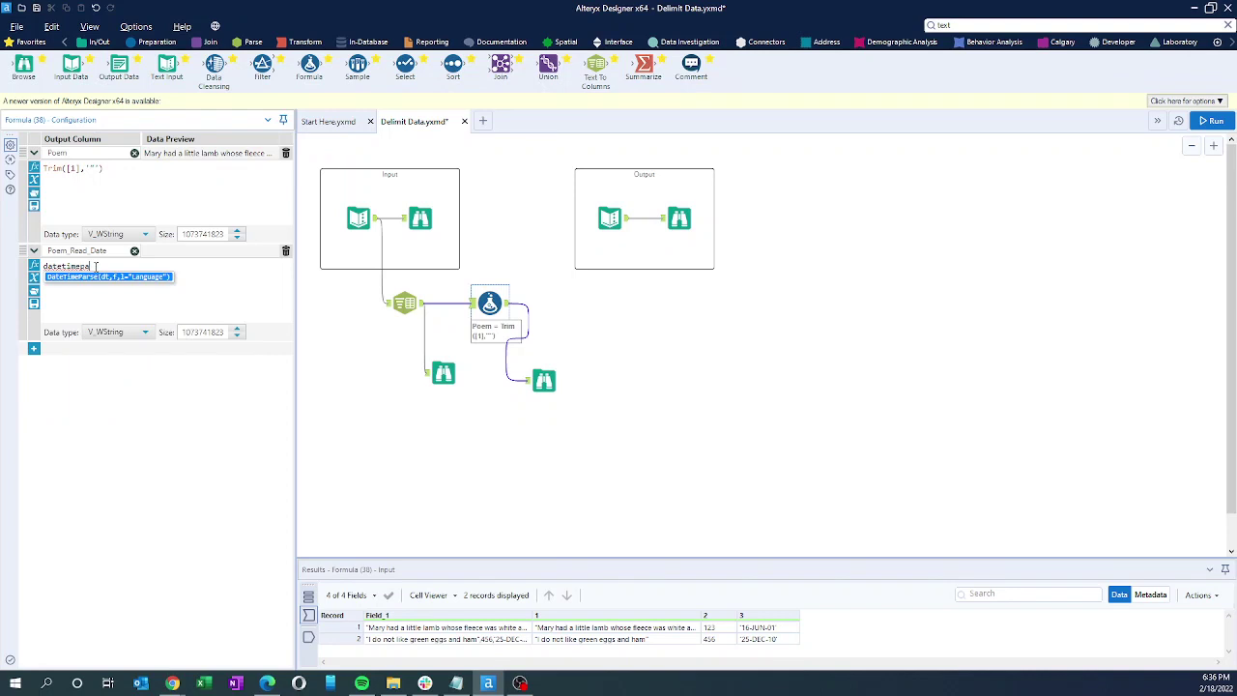
key("Return")
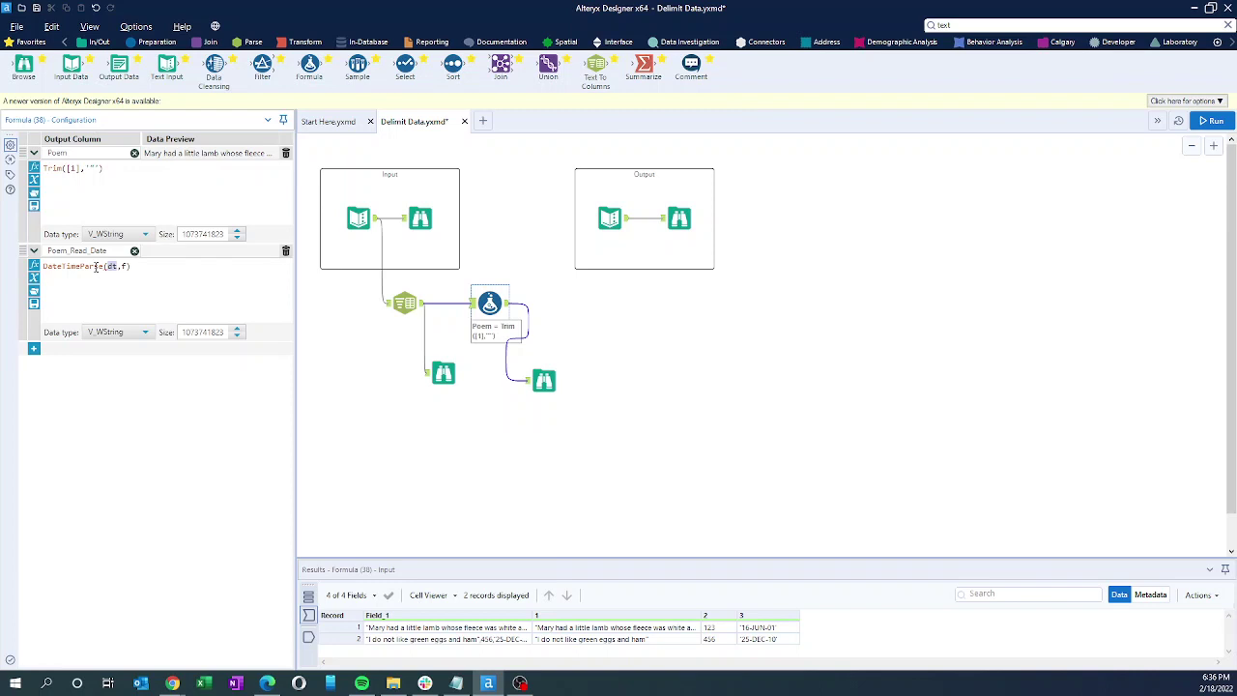
type("ti")
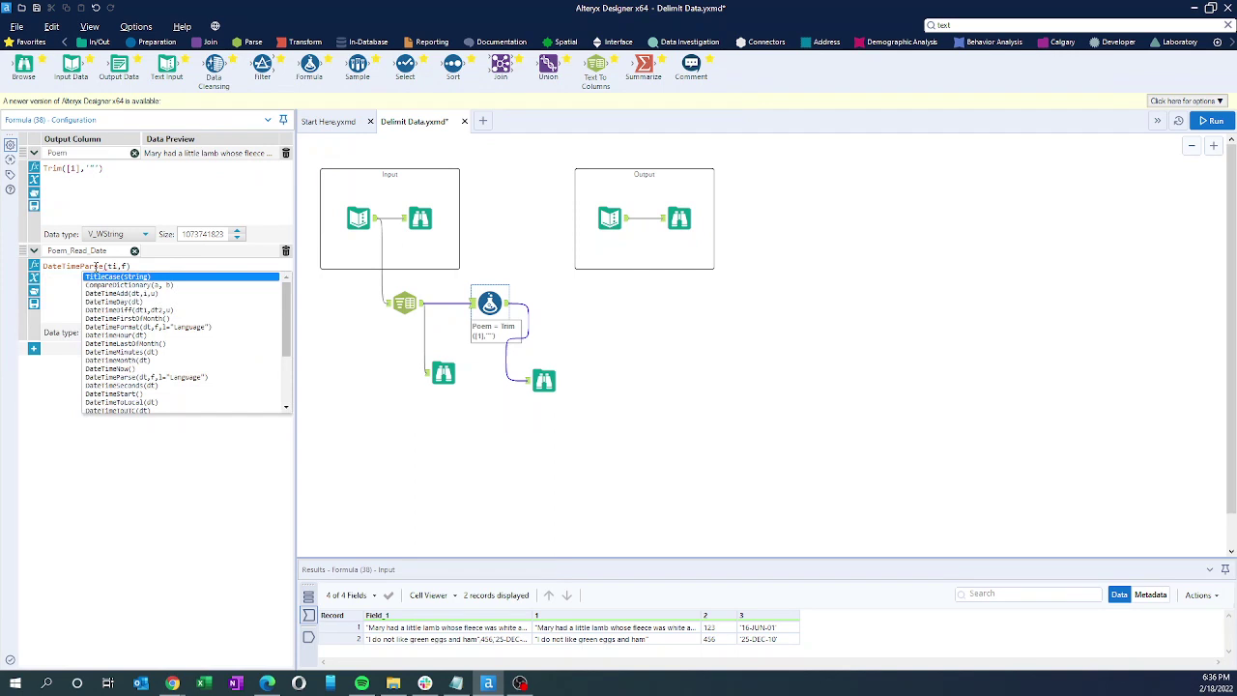
key("BackSpace")
type("rim")
key("Return")
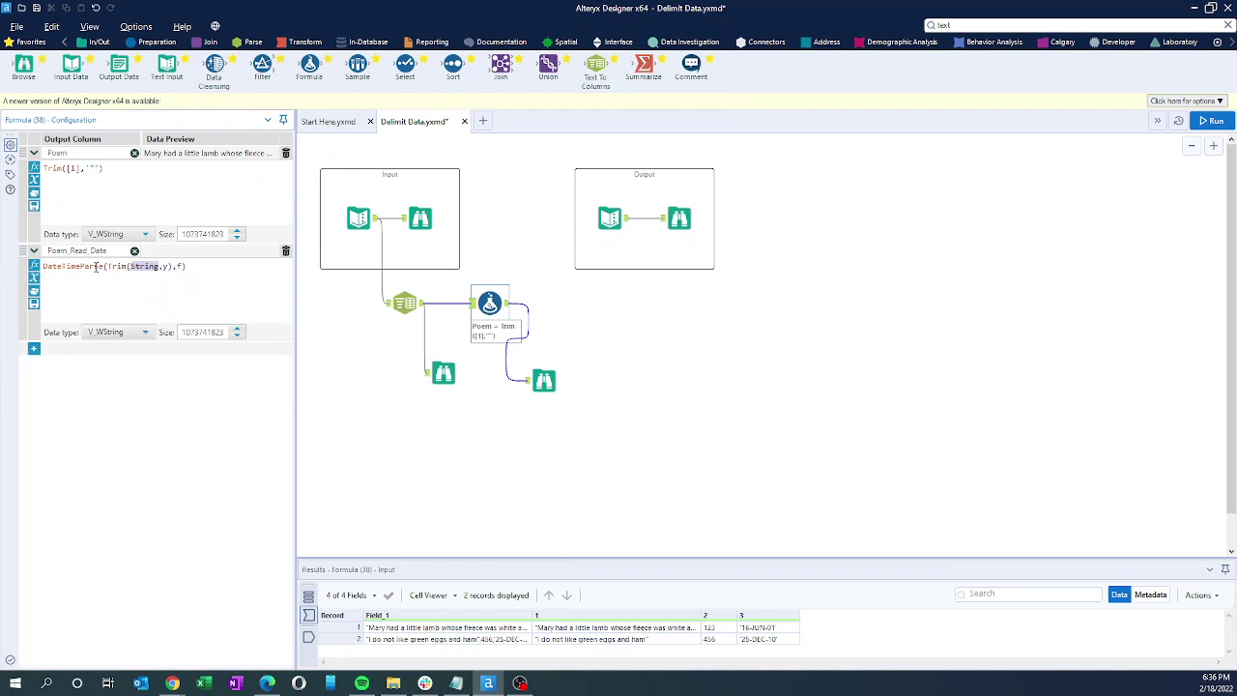
Complete the date expression as DateTimeParse(Trim([3],"'"),"%d-%b-%y")
type("[1")
key("Return")
key("Delete")
type("\"\"")
type("'")
type("'")
key("BackSpace")
type("%d-%b-%y")
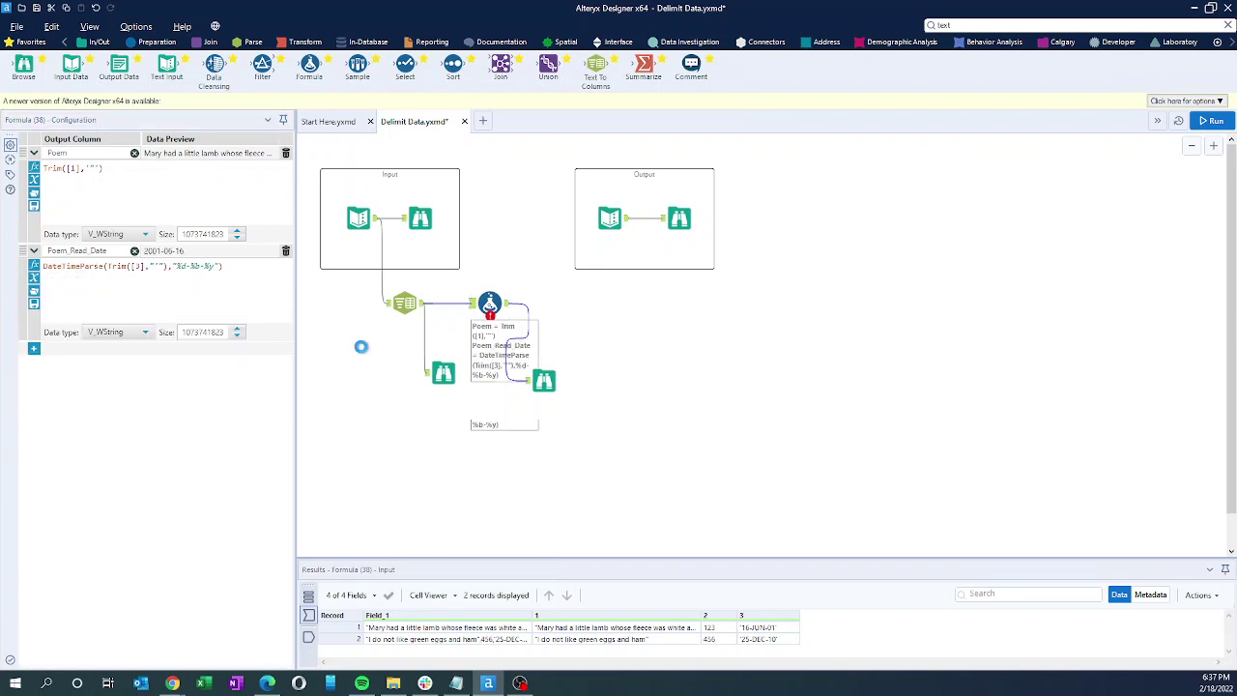
Run the workflow and check the Poem and Poem_Read_Date columns in the Browse tool after the Formula
left_click(362, 353)
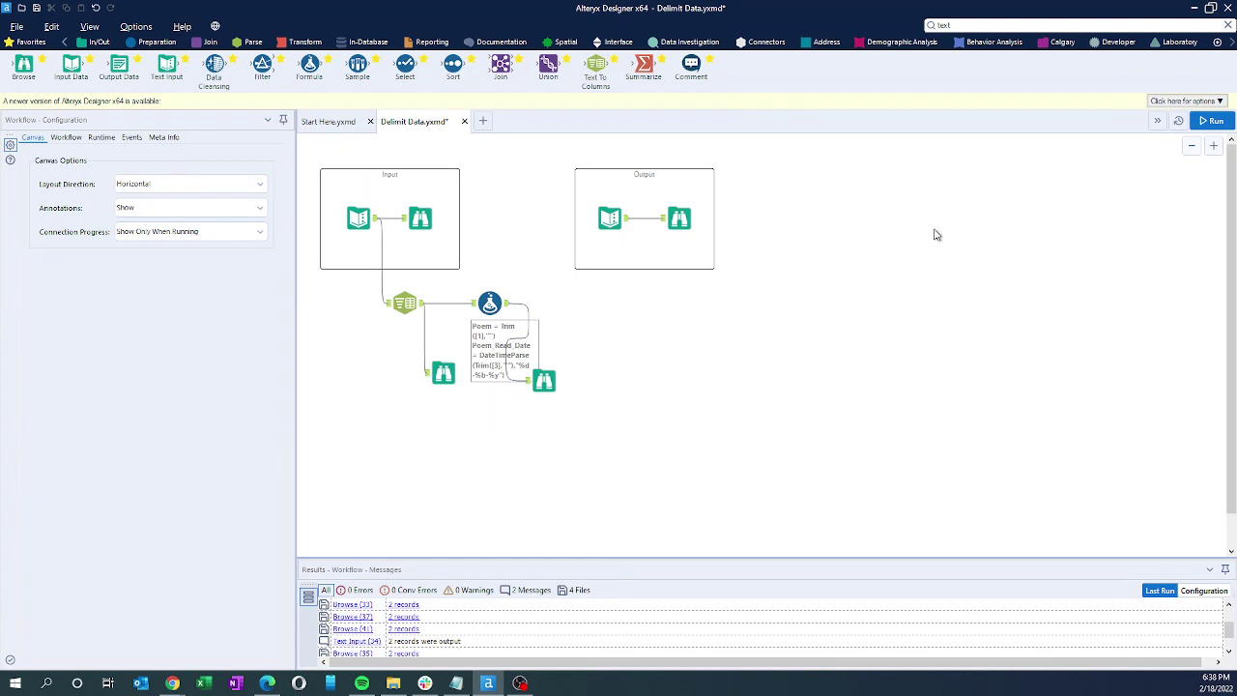
left_click(1203, 123)
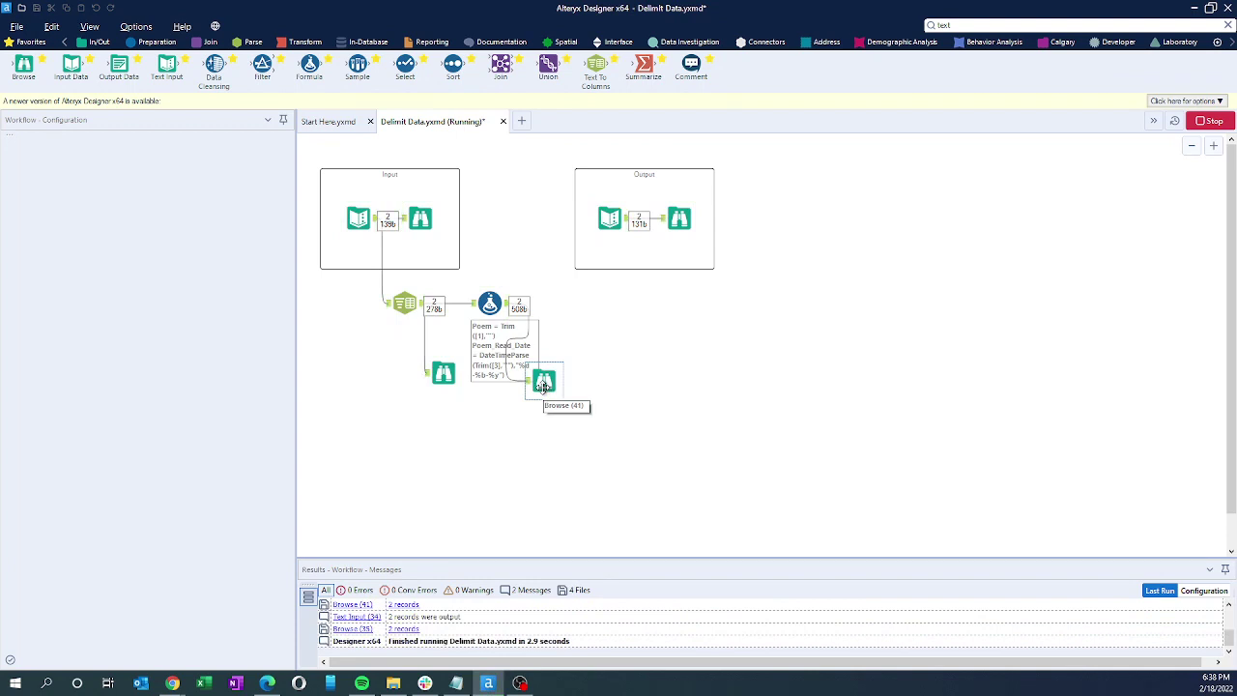
left_click(542, 382)
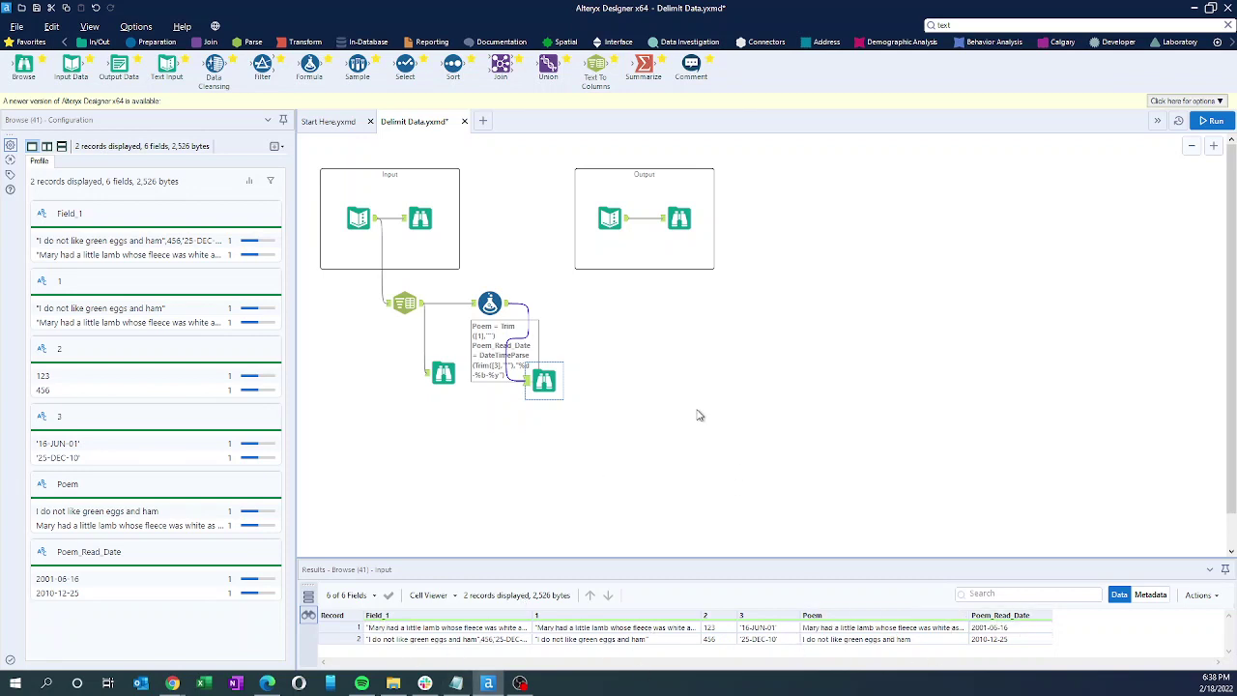
Connect a Select tool after the Formula tool and exclude the fields Field_1 and 1
left_click_drag(406, 66, 576, 305)
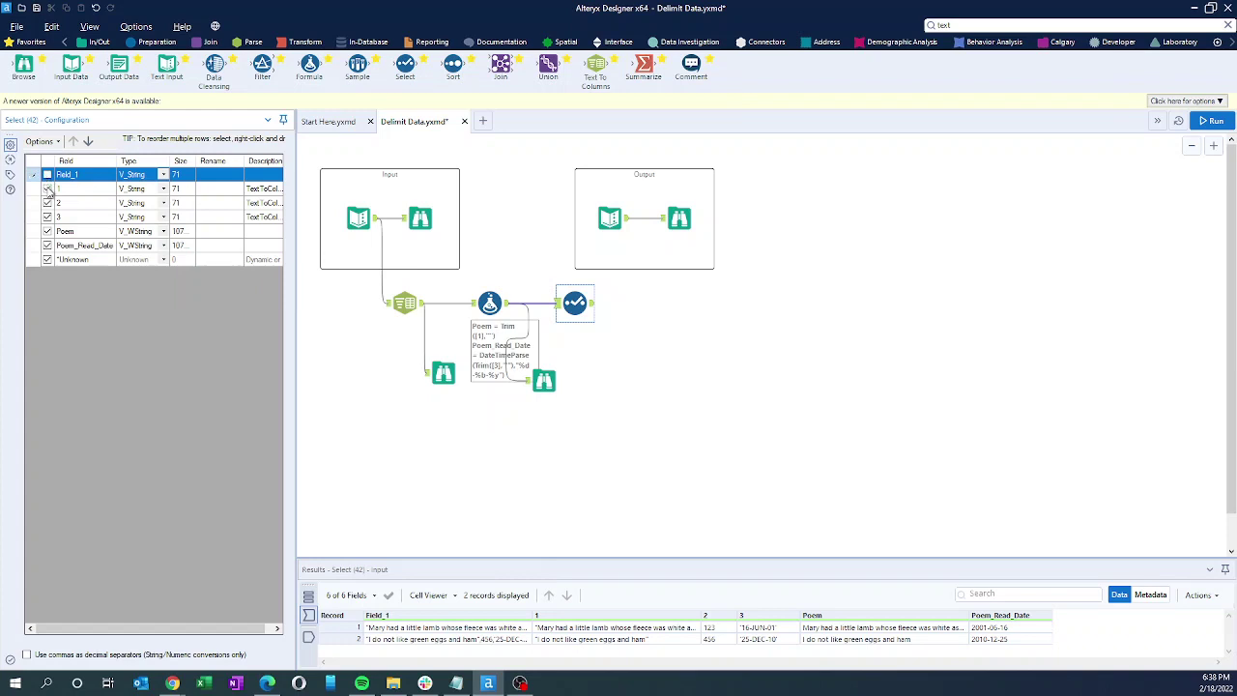
left_click(47, 190)
left_click(47, 189)
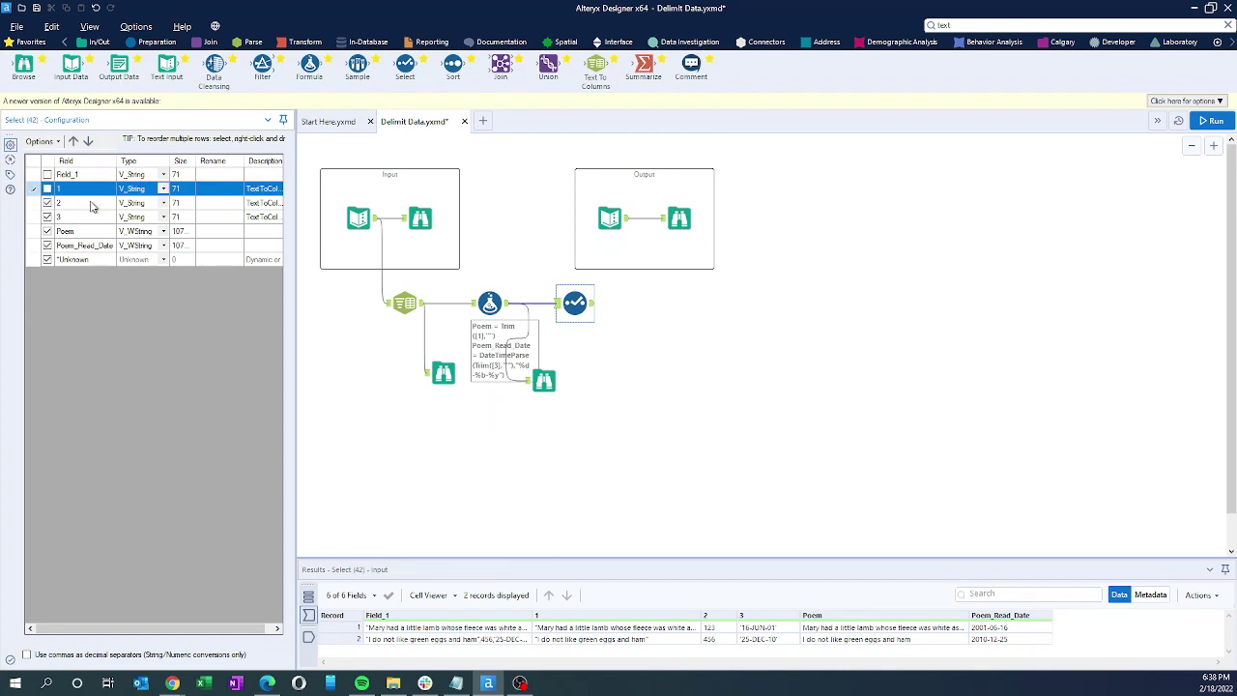
Rename field 2 to Poem_ID in the Select tool and exclude field 3 and the Unknown field
left_click(214, 202)
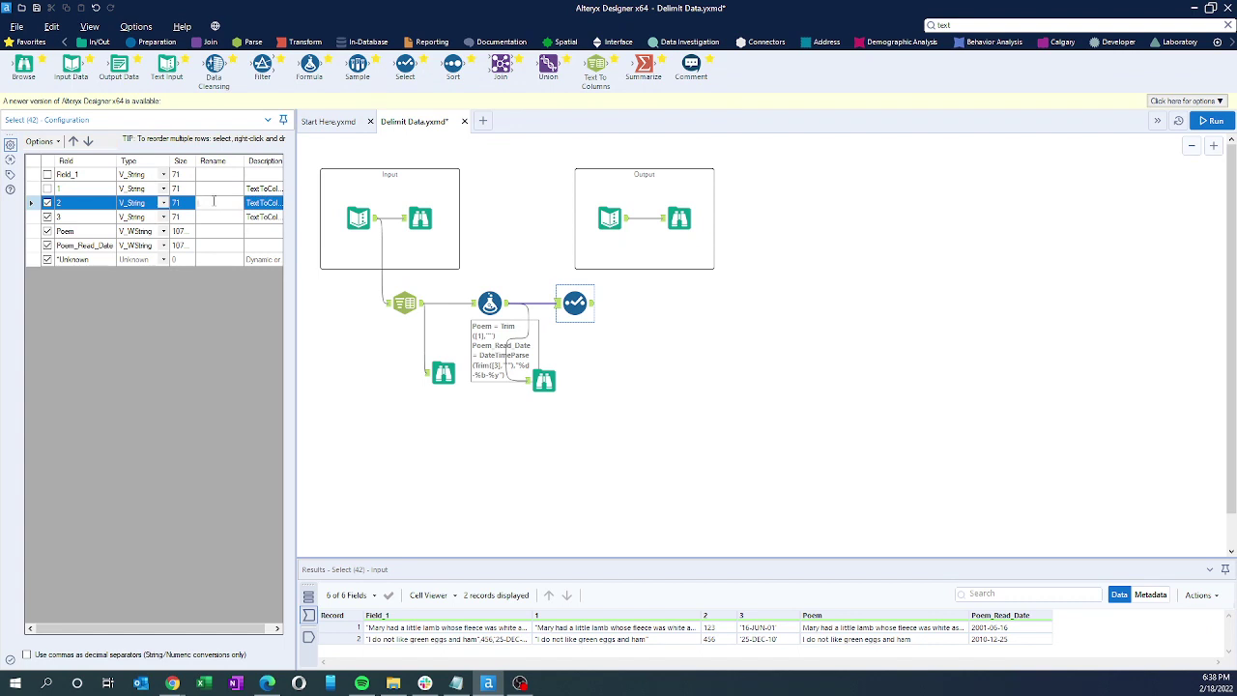
type("Poem_ID")
left_click(47, 216)
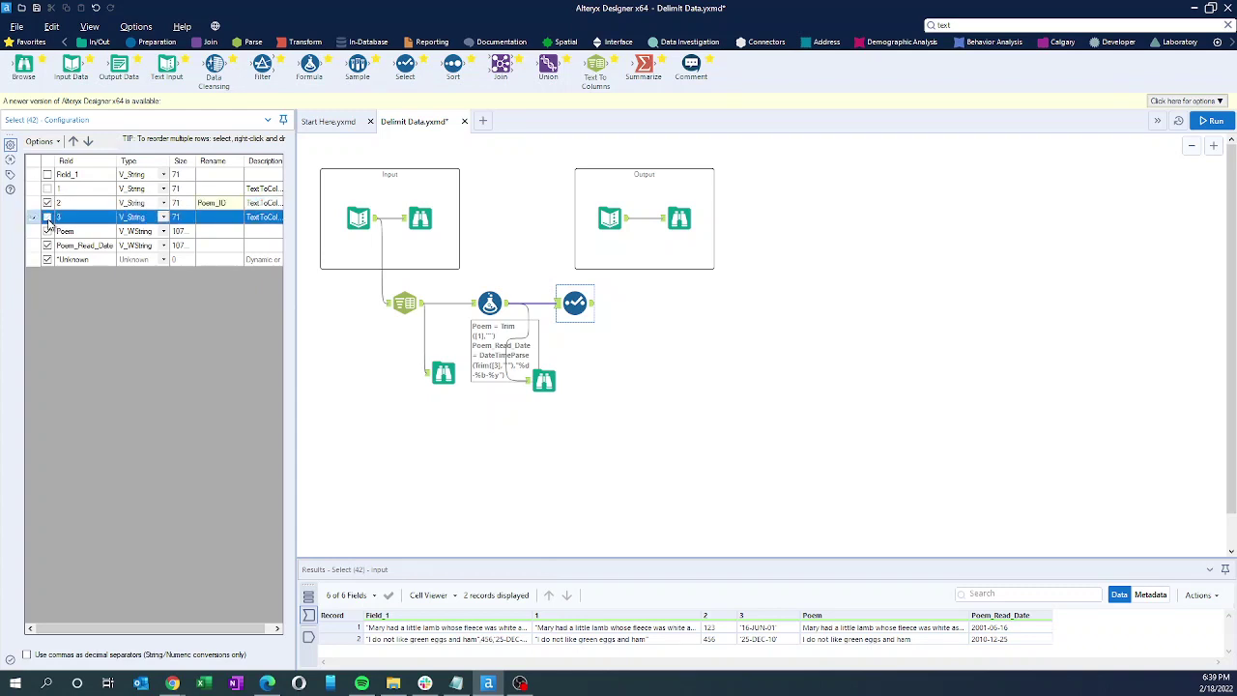
left_click(47, 259)
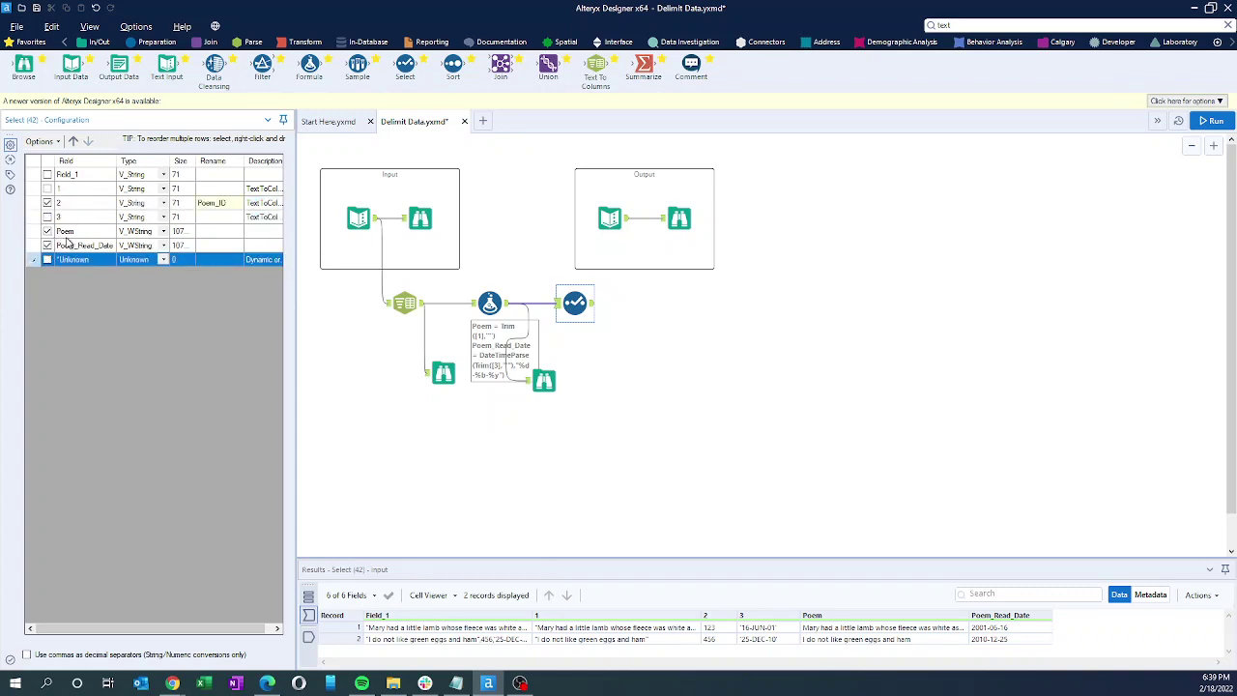
Move the Poem field up three rows in the Select tool so it sits directly below Field_1
left_click(68, 232)
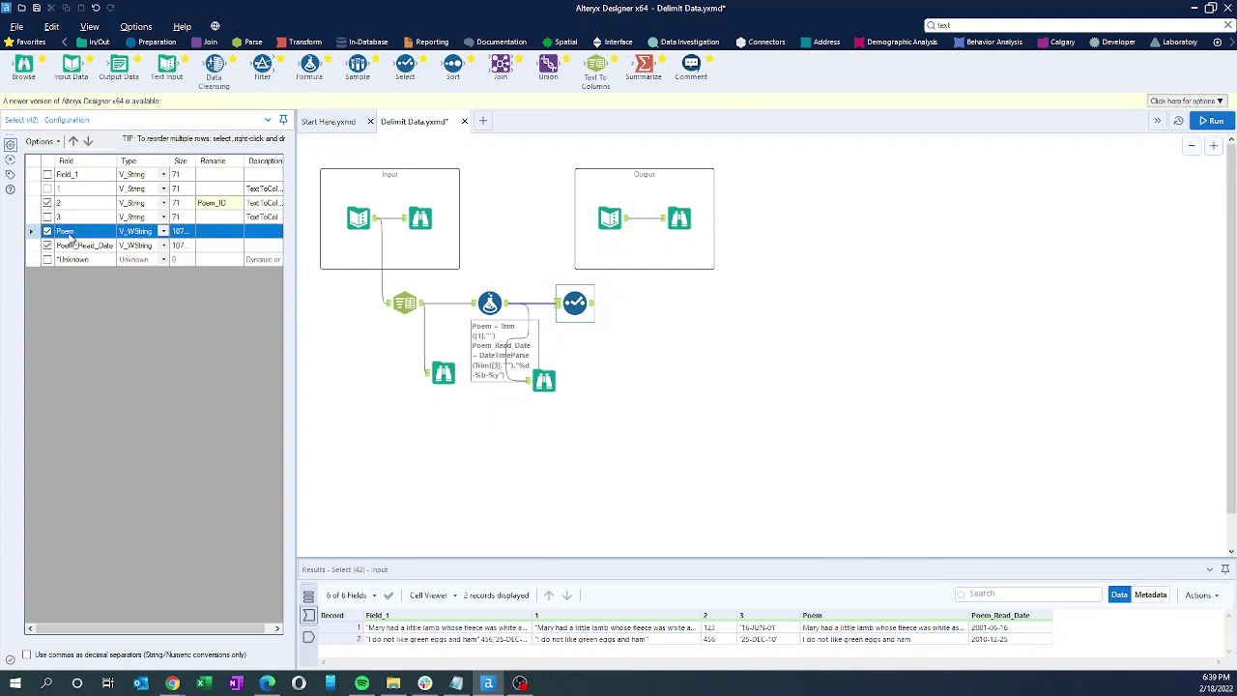
left_click(76, 142)
left_click(76, 142)
left_click(76, 142)
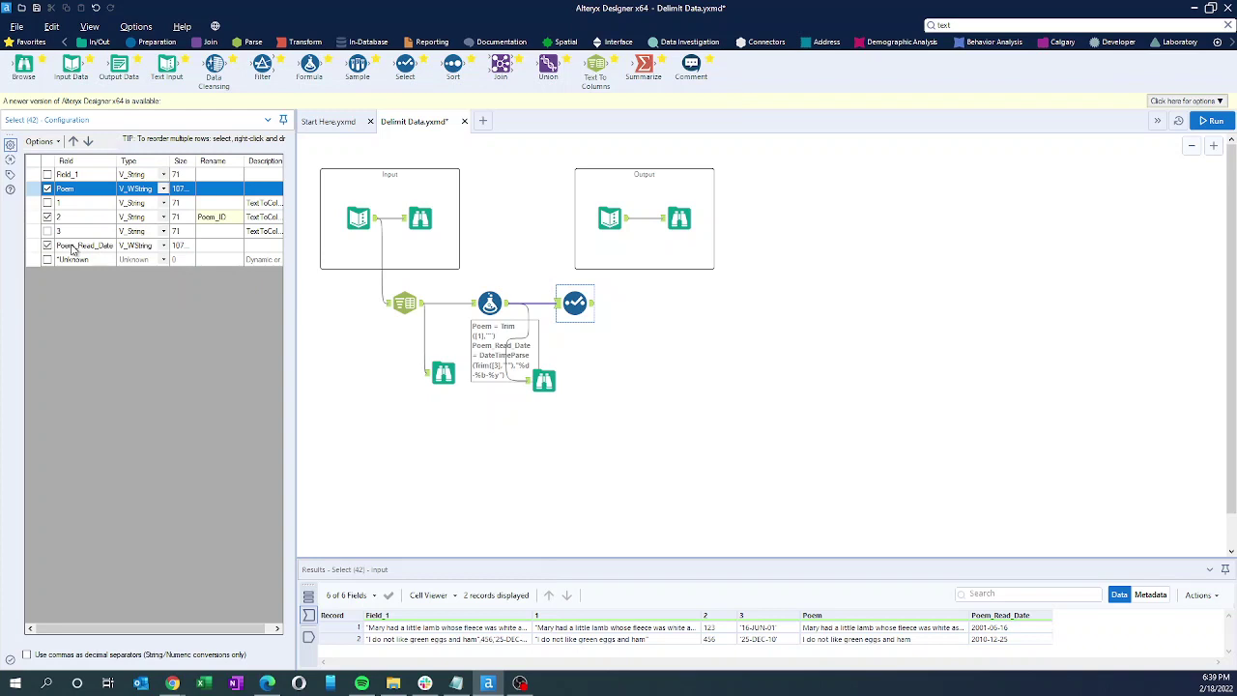
Add a Browse tool after the Select tool, run the workflow and compare its result with the expected Output data
left_click_drag(23, 66, 644, 306)
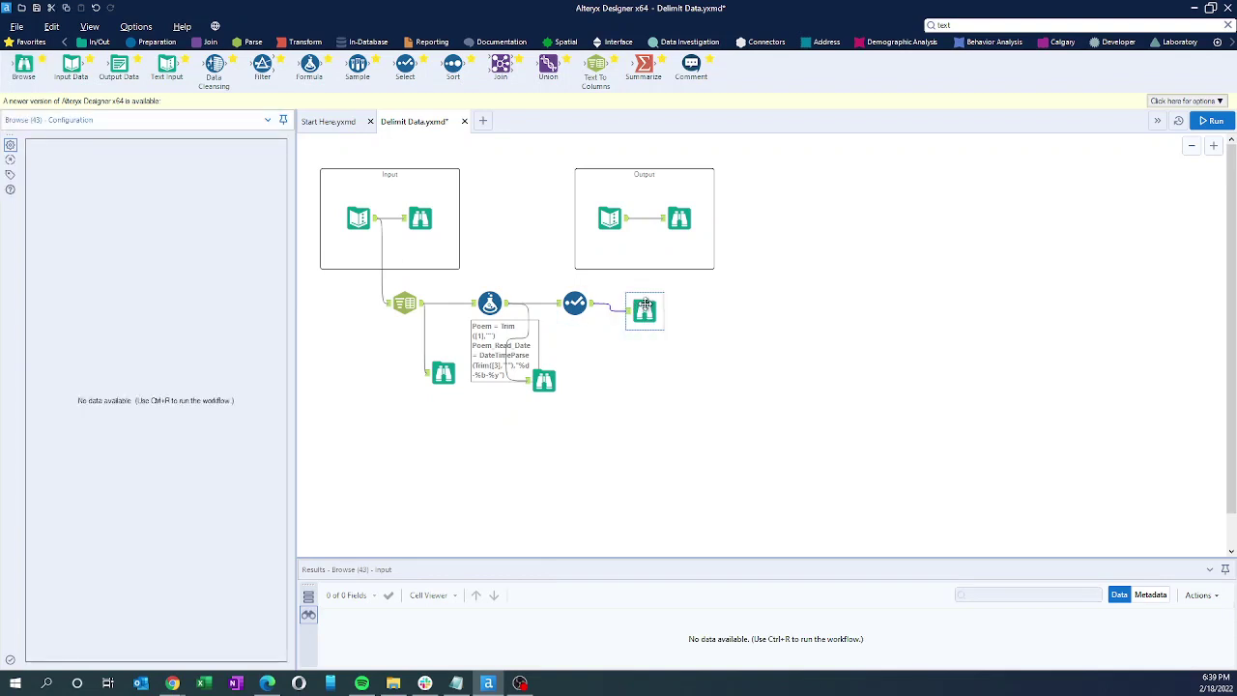
left_click(1209, 121)
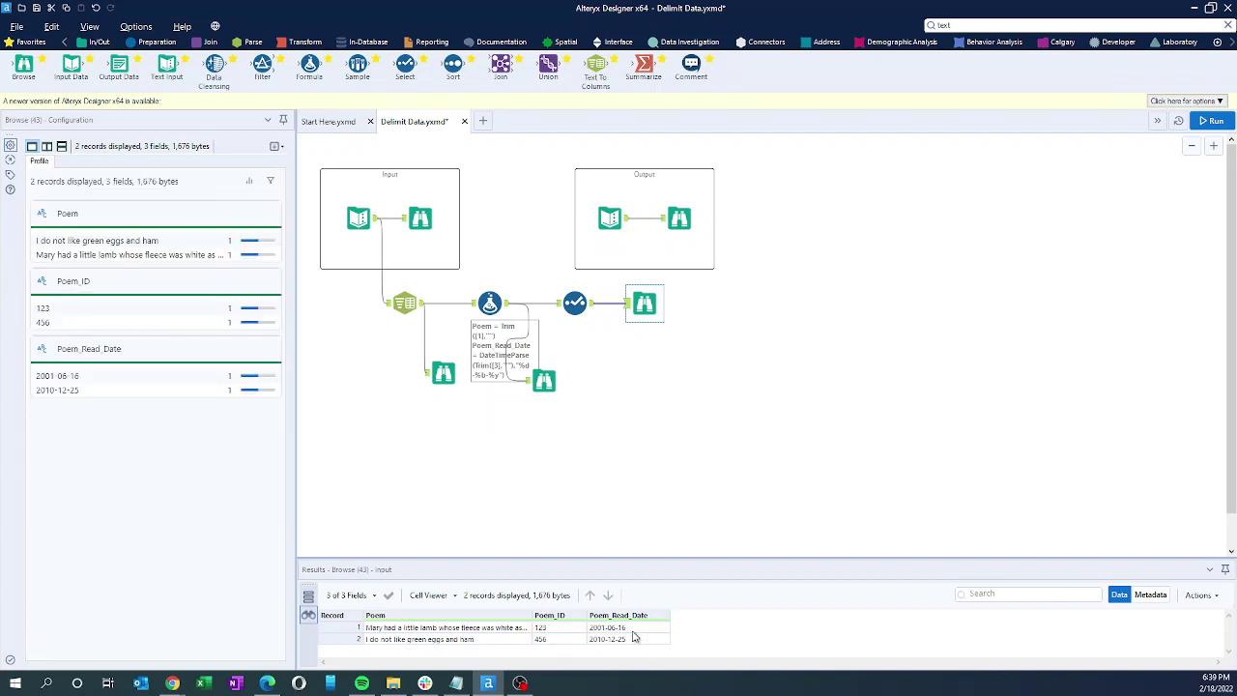
left_click(682, 214)
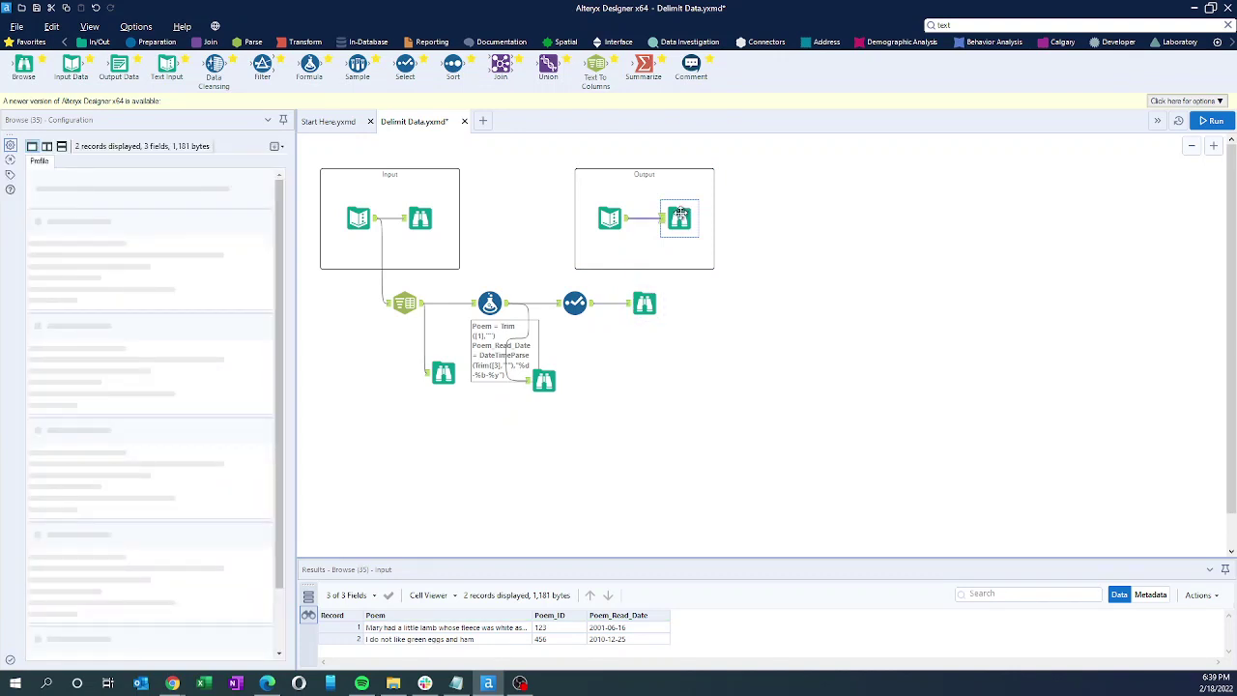